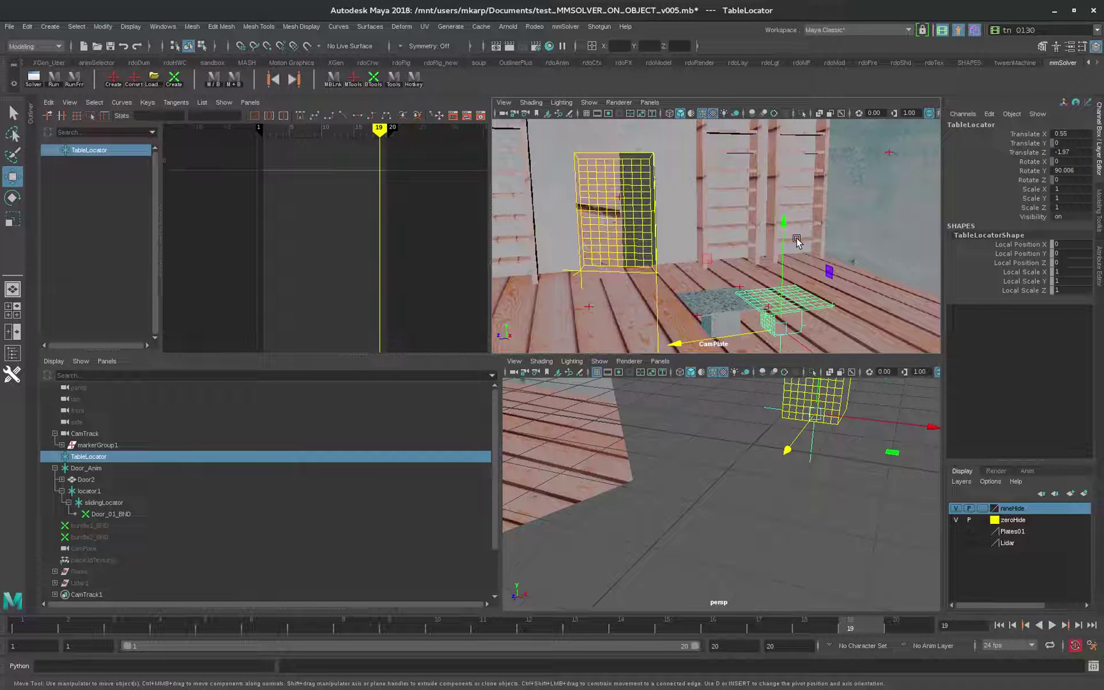
- Play the shot from frame 1 to inspect how the table geometry sits against the plate
{"action": "left_click_drag", "start_coordinate": [728, 629], "coordinate": [23, 629]}
{"action": "key", "text": "alt+v"}
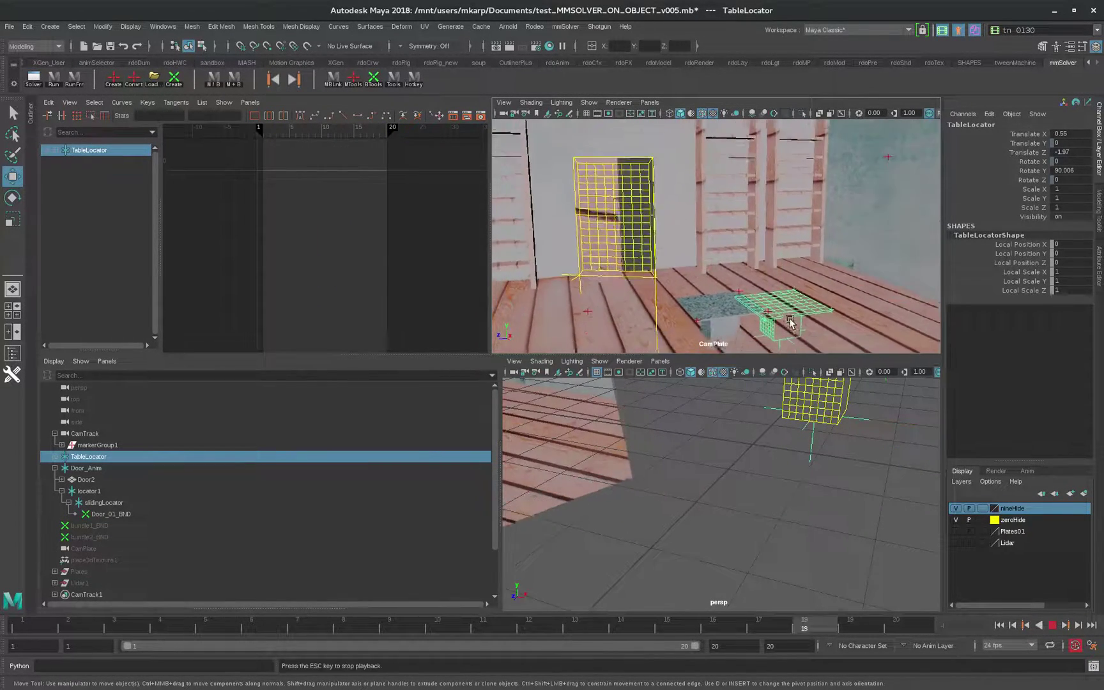
{"action": "key", "text": "Escape"}
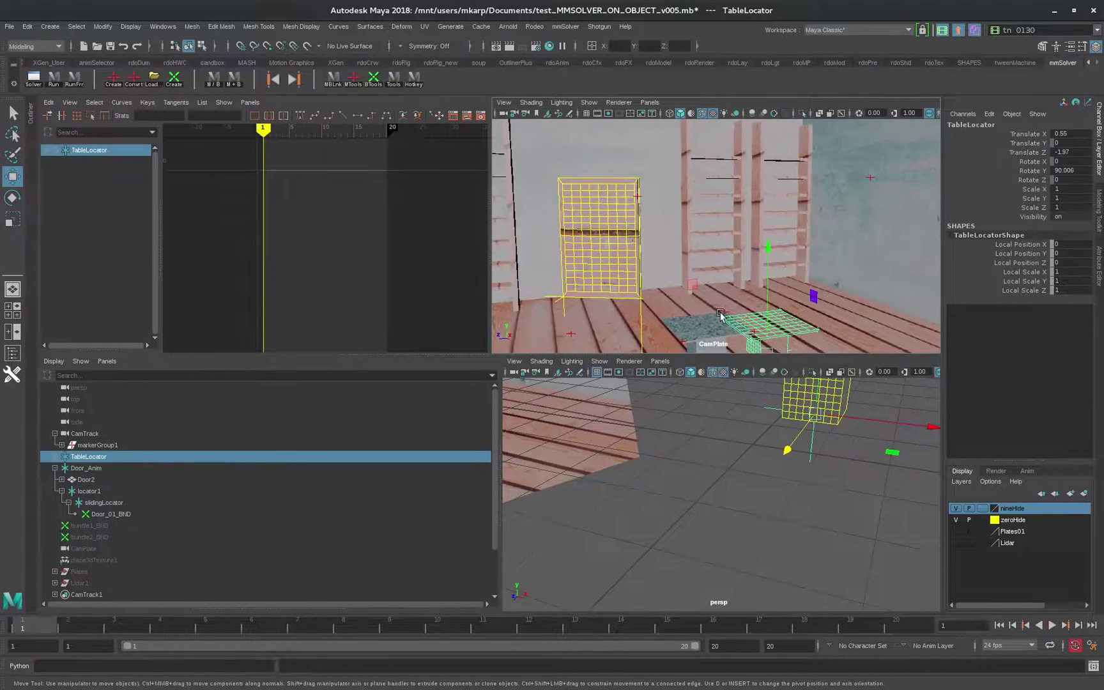
- Toggle the background plate off and on, inspecting the table markers in the enlarged CamPlate view
{"action": "key", "text": "9"}
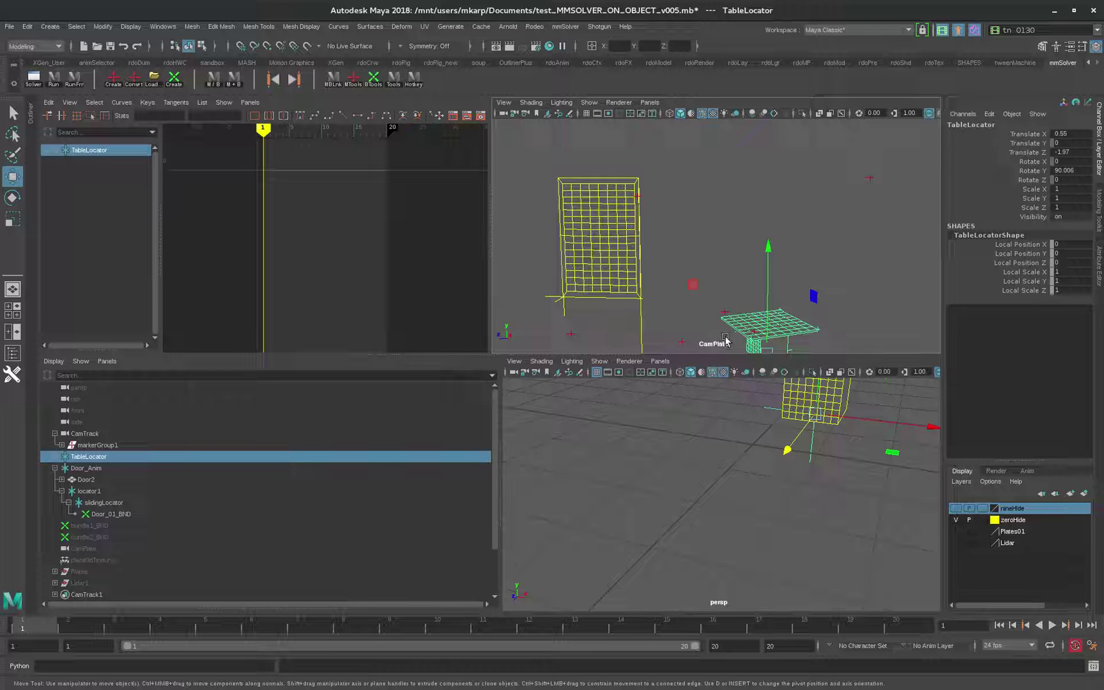
{"action": "left_click", "coordinate": [812, 327]}
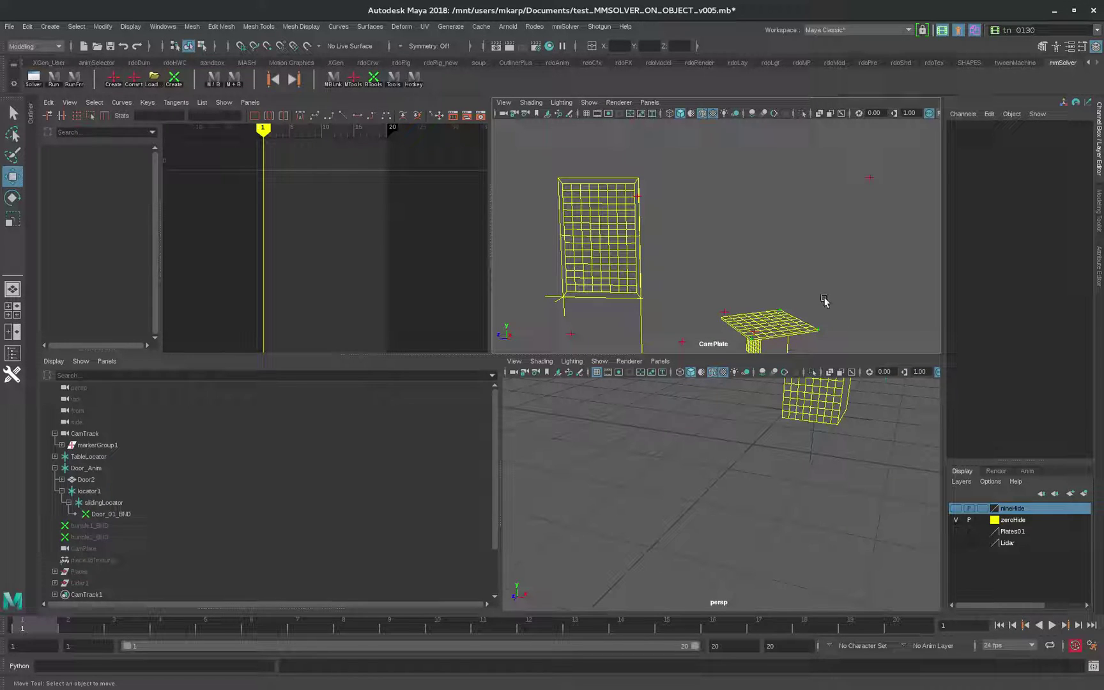
{"action": "key", "text": "space"}
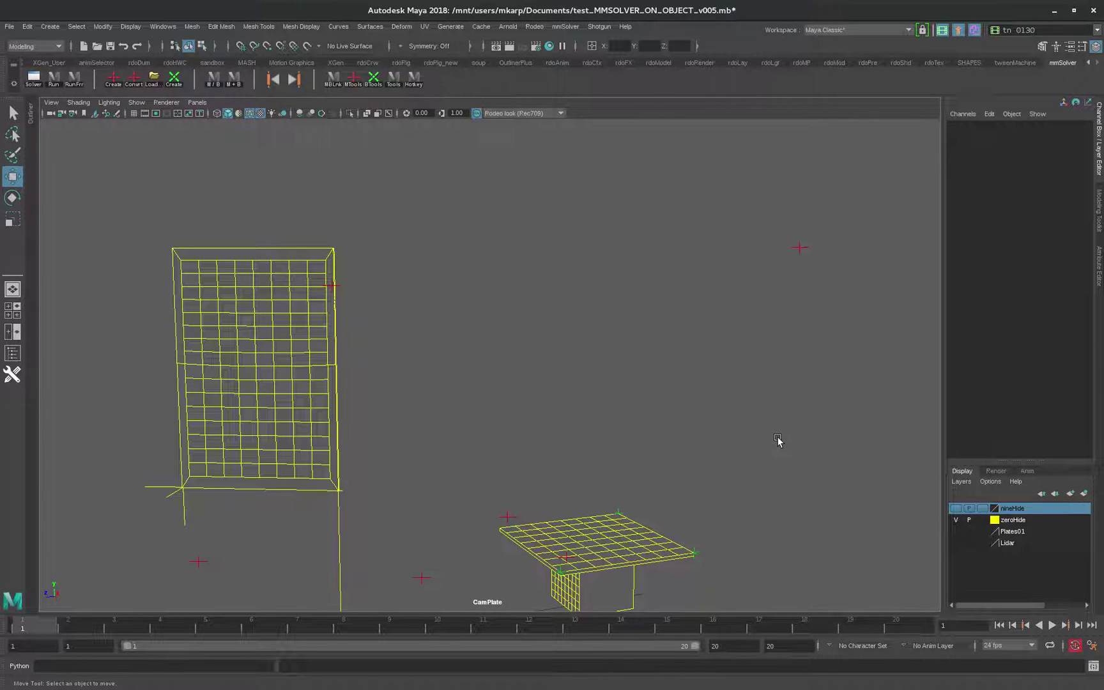
{"action": "key", "text": "space"}
{"action": "key", "text": "9"}
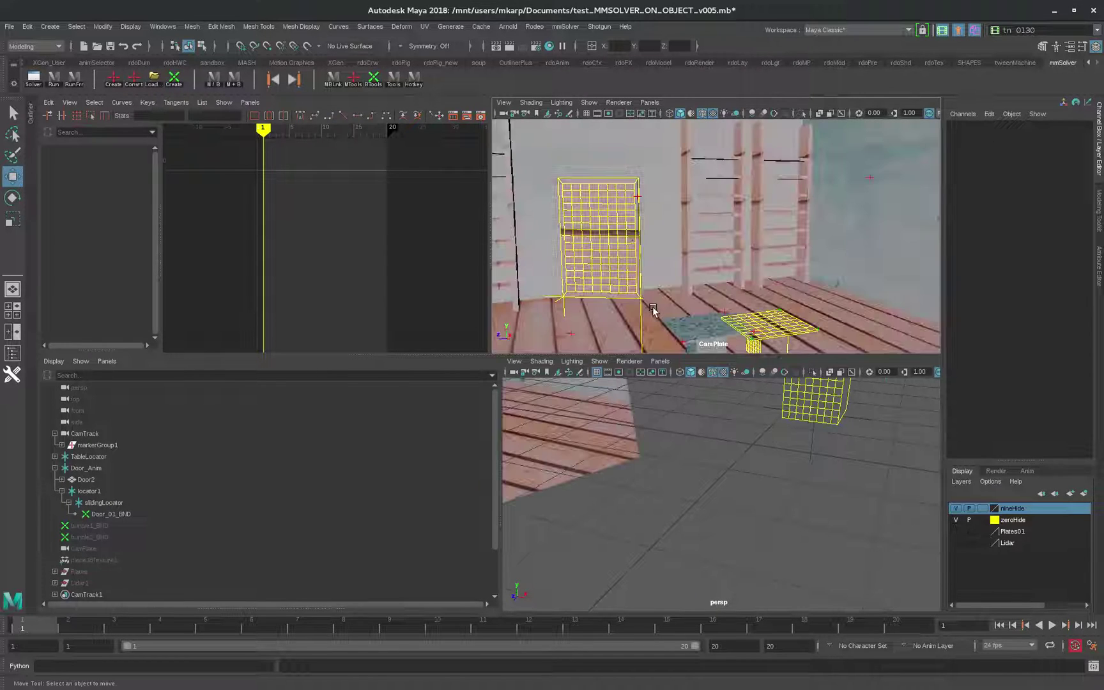
- Bring up the mmSolver window with the LineUp_Table collection and select TableLocator through its rotateY output attribute
{"action": "left_click_drag", "start_coordinate": [1103, 288], "coordinate": [628, 194]}
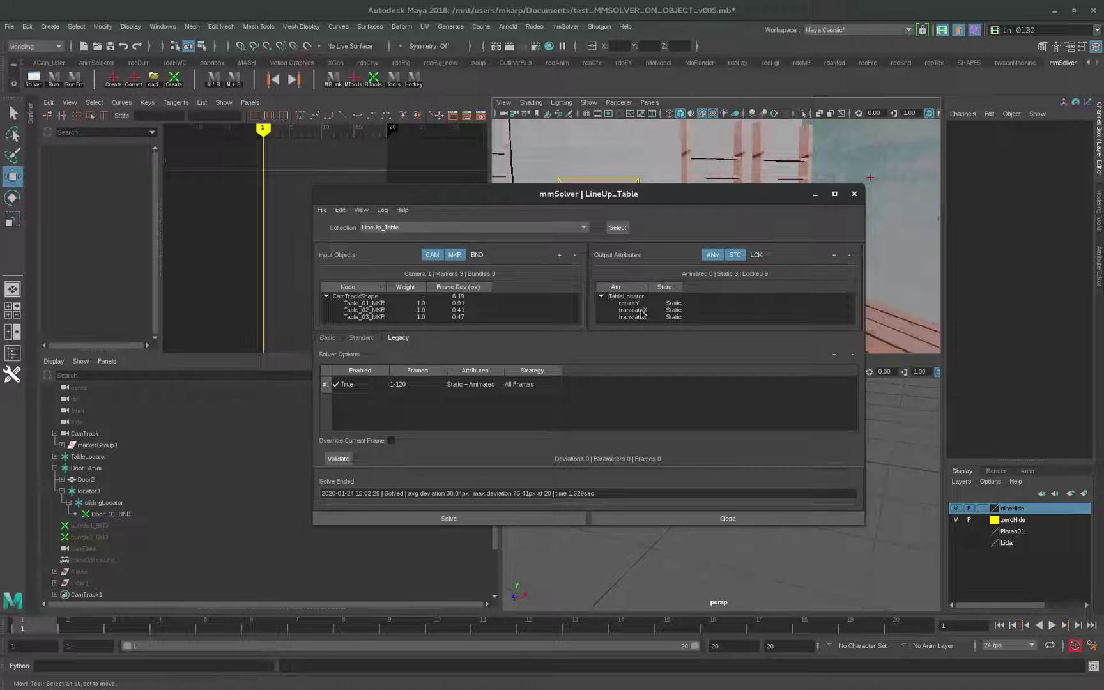
{"action": "left_click", "coordinate": [638, 304]}
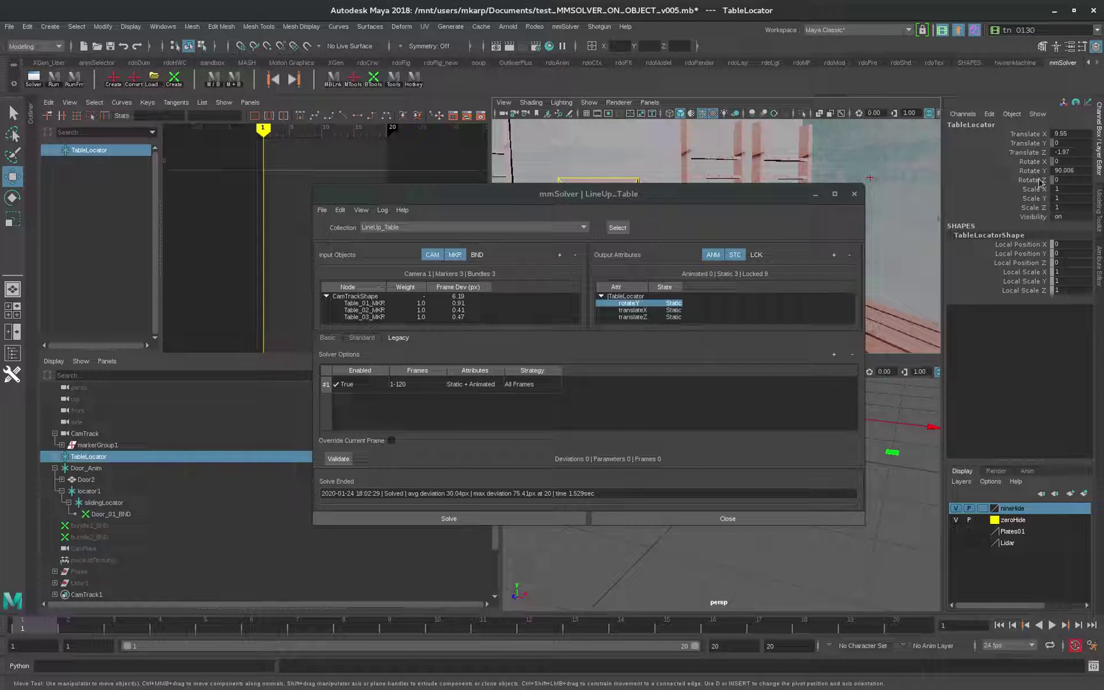
{"action": "left_click_drag", "start_coordinate": [752, 194], "coordinate": [587, 175]}
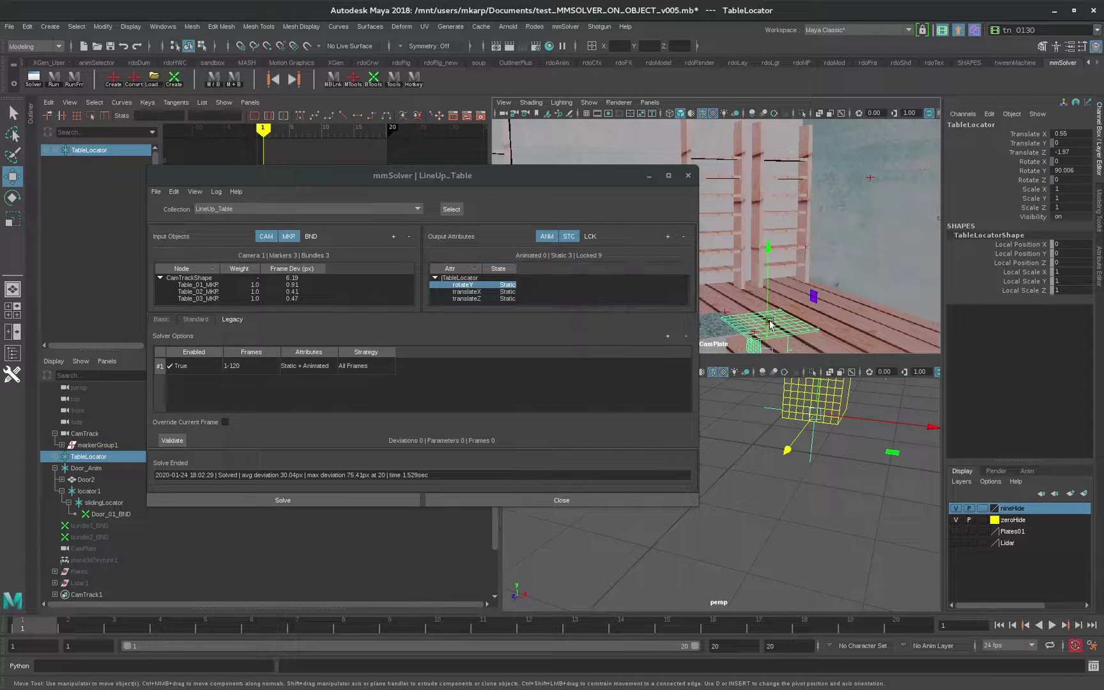
{"action": "left_click", "coordinate": [317, 384]}
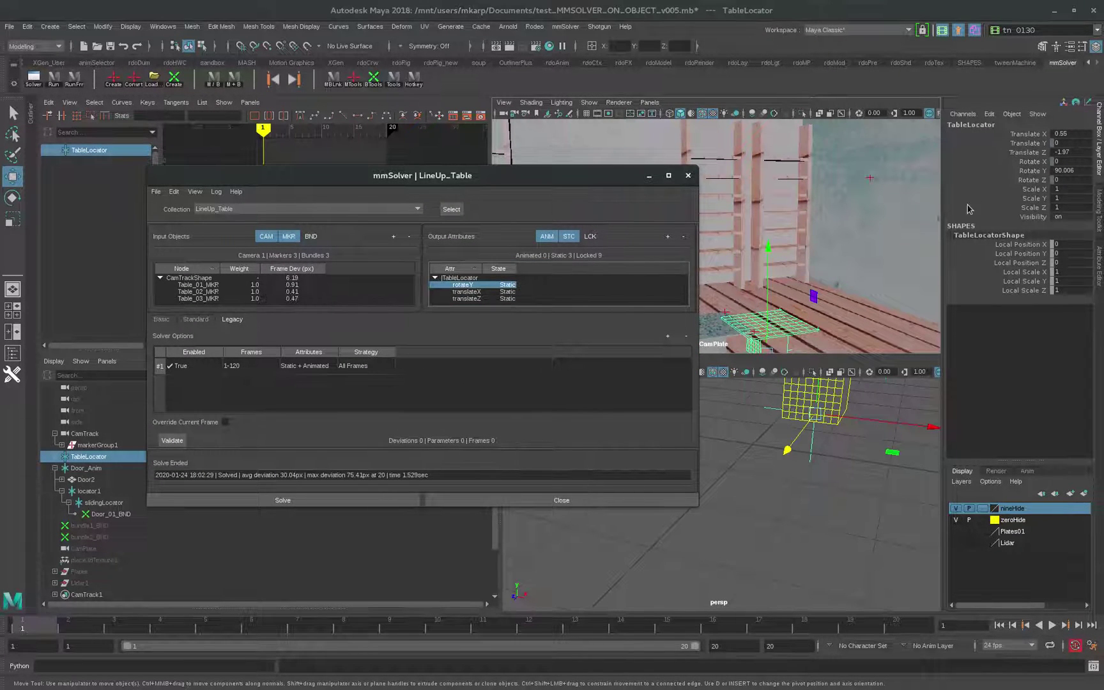
- Key TableLocator's Translate X, Translate Z and Rotate Y at frame 1, and solve the LineUp_Table collection
{"action": "left_click", "coordinate": [1031, 134]}
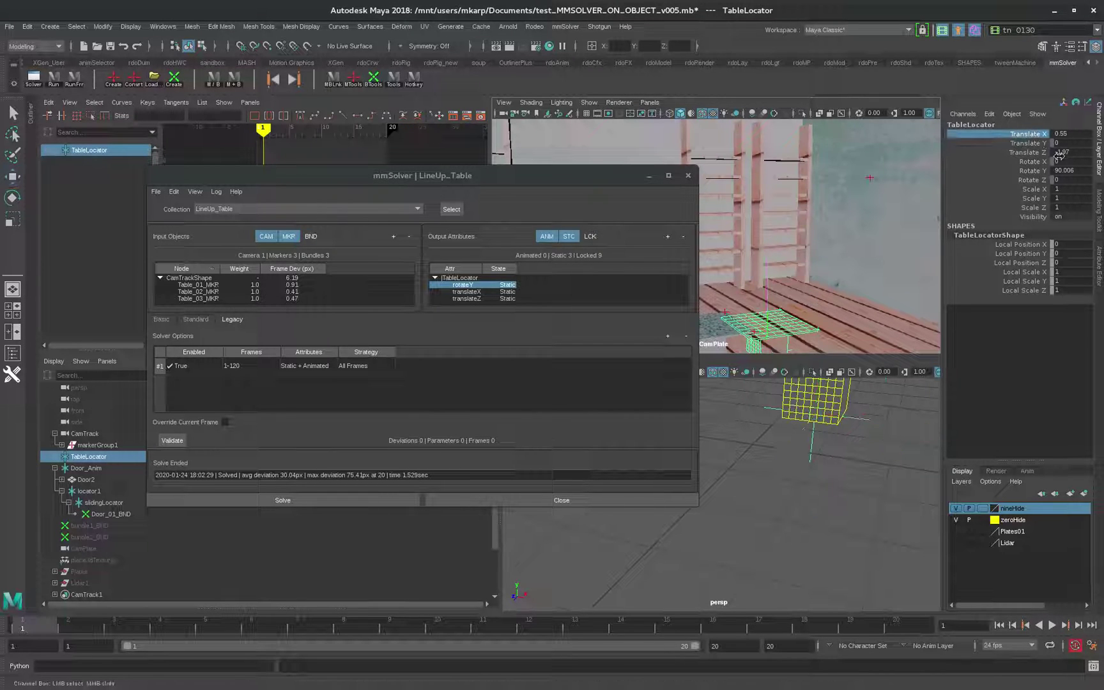
{"action": "left_click", "coordinate": [1037, 153], "text": "ctrl"}
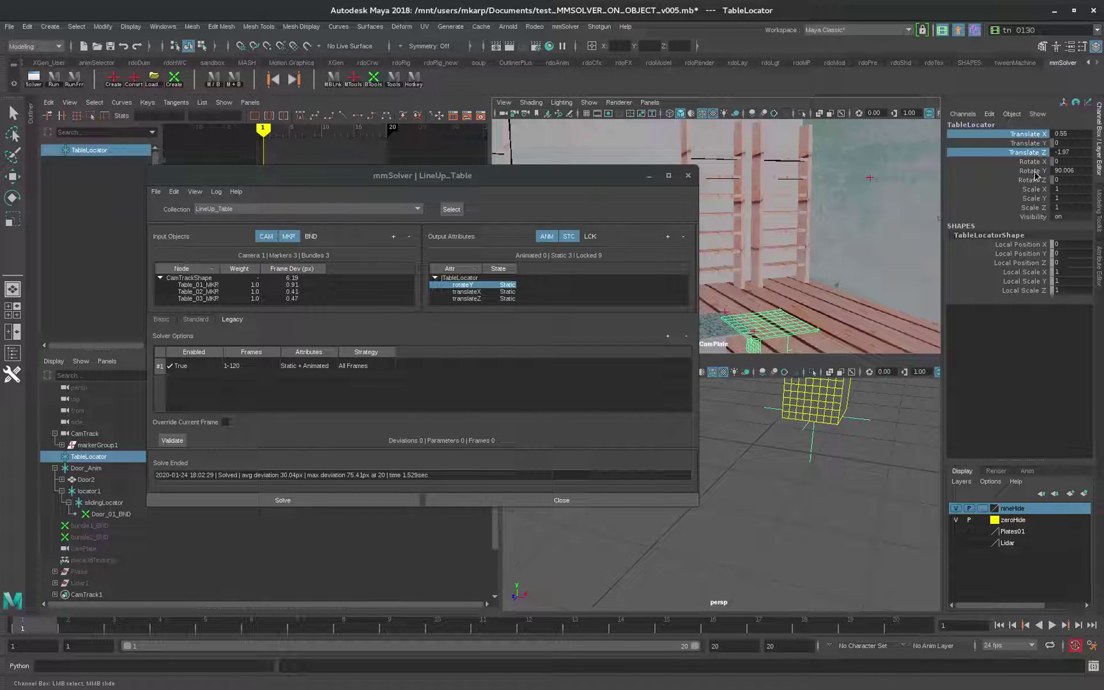
{"action": "left_click", "coordinate": [1036, 170], "text": "ctrl"}
{"action": "right_click", "coordinate": [1036, 172]}
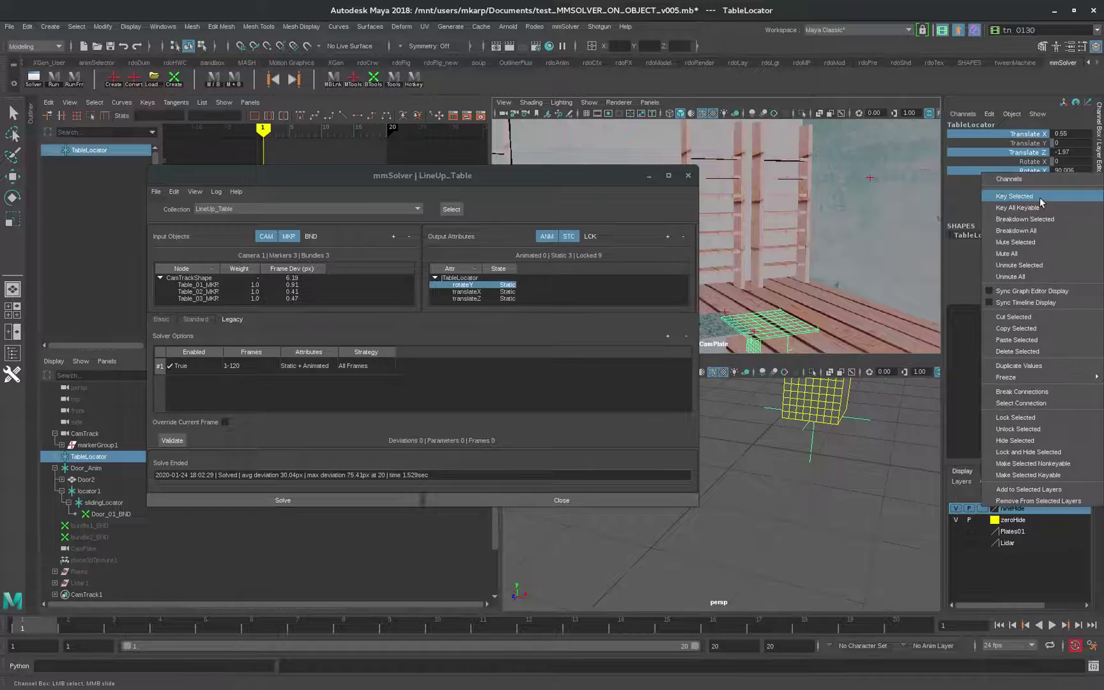
{"action": "left_click", "coordinate": [1039, 196]}
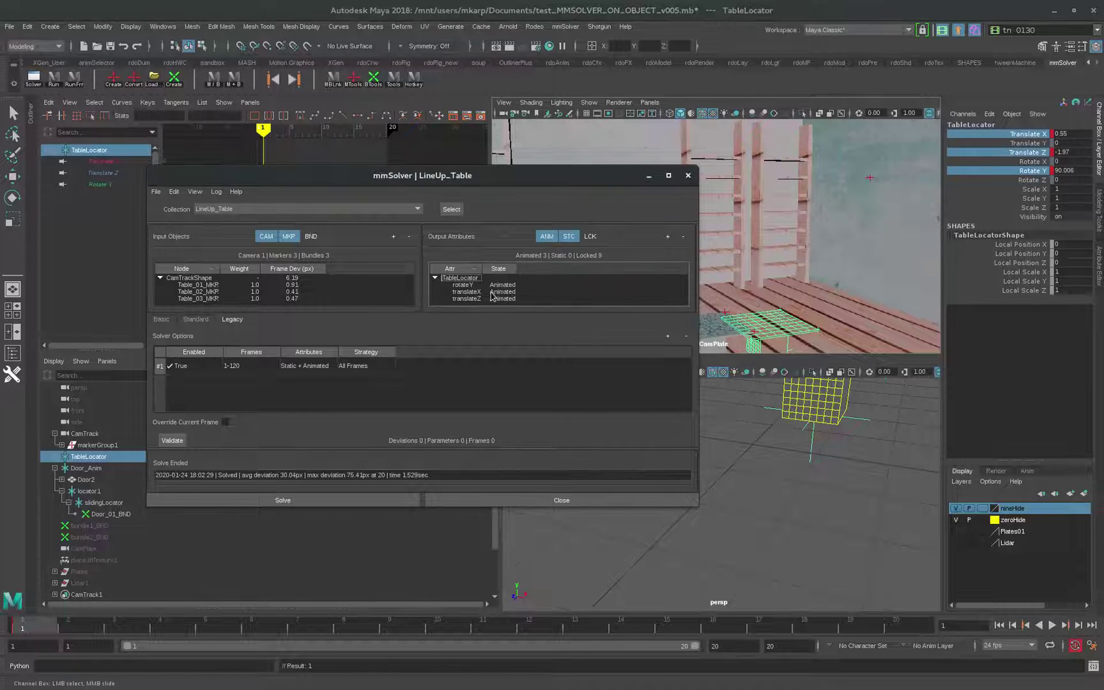
{"action": "left_click", "coordinate": [305, 501]}
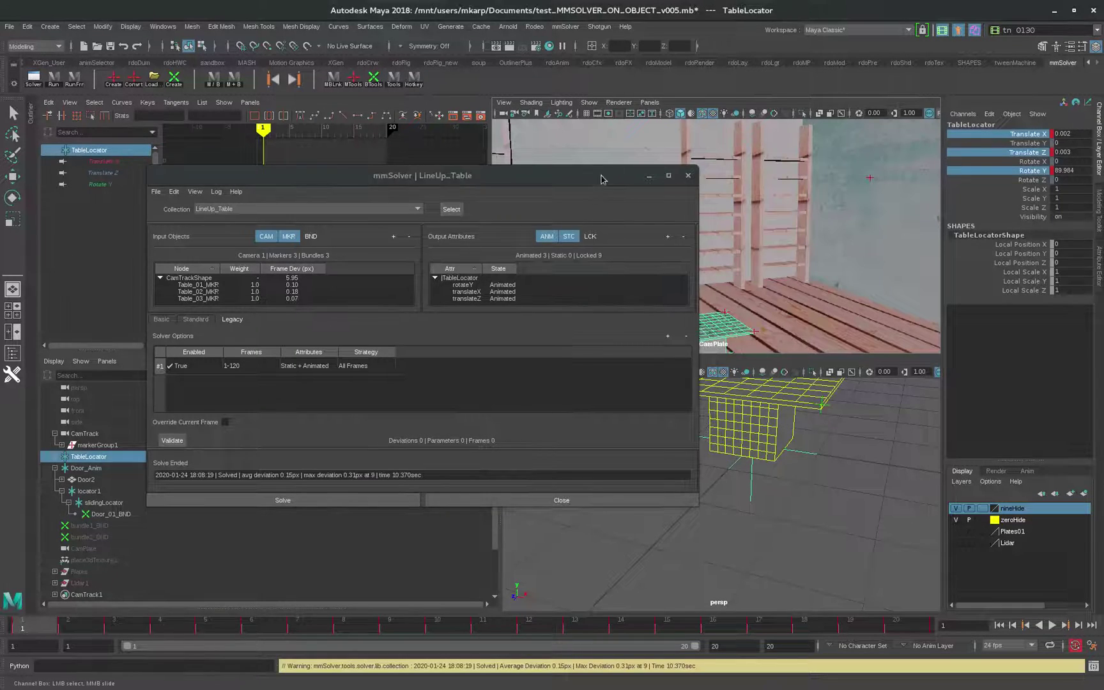
- Clear the solver window from the CamPlate view and play the shot to check the solved table alignment
{"action": "left_click_drag", "start_coordinate": [587, 177], "coordinate": [1, 263]}
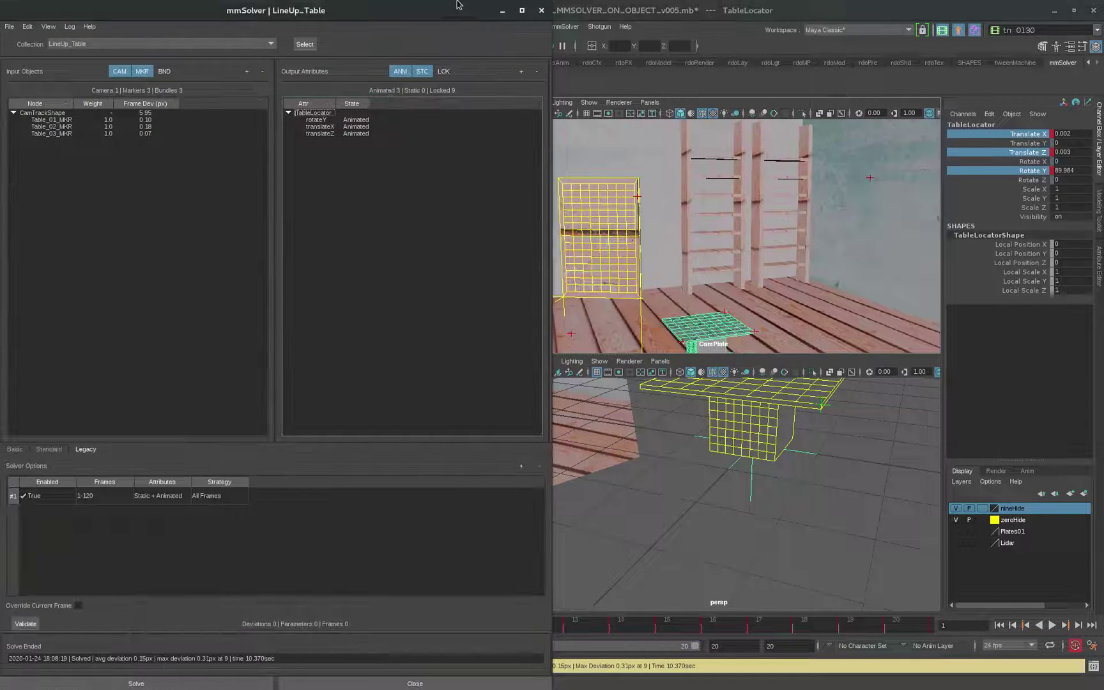
{"action": "left_click", "coordinate": [522, 10]}
{"action": "left_click", "coordinate": [829, 281]}
{"action": "key", "text": "alt+v"}
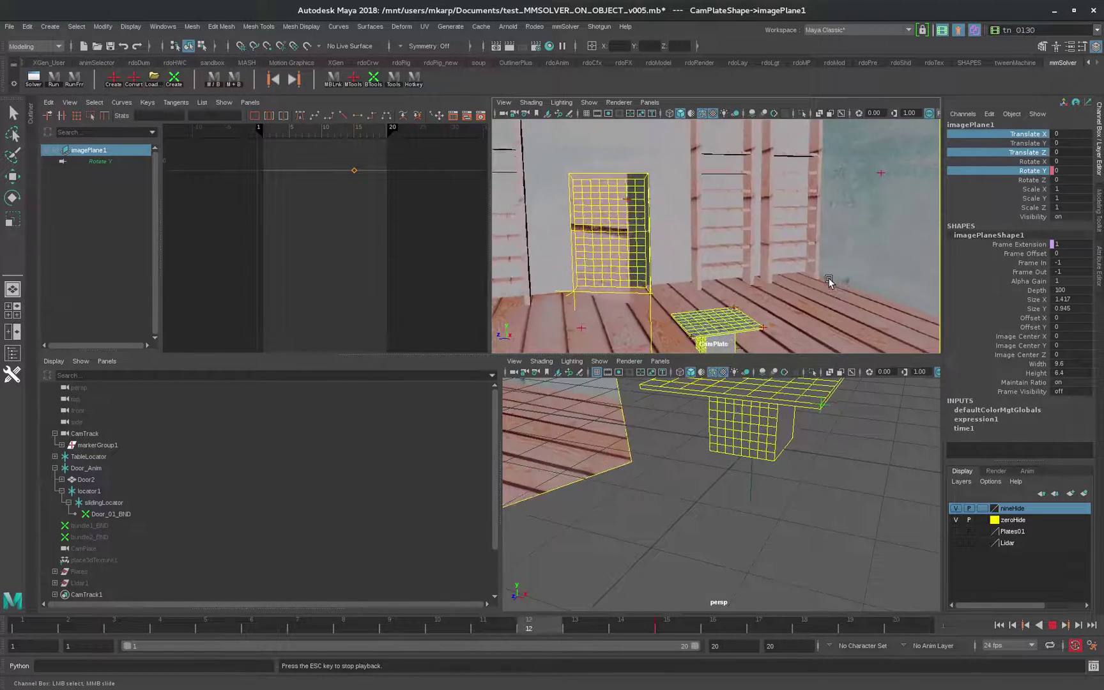
{"action": "key", "text": "Escape"}
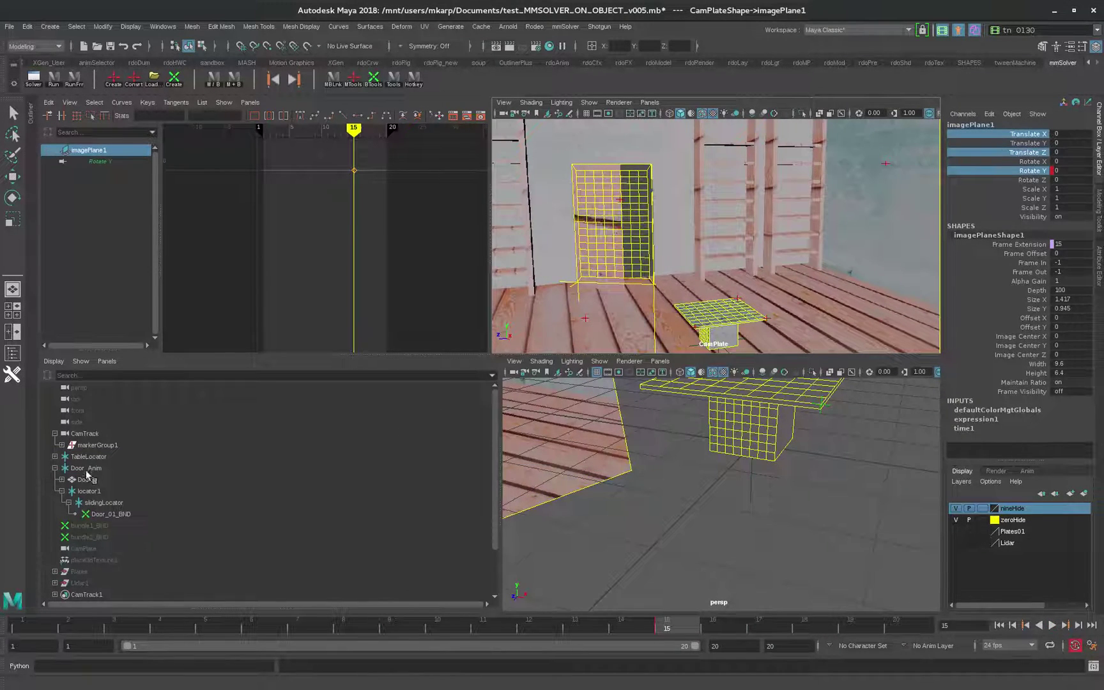
- Select TableLocator in the scene hierarchy and play the shot to examine its per-frame animation
{"action": "middle_click_drag", "start_coordinate": [87, 475], "coordinate": [99, 432]}
{"action": "left_click", "coordinate": [95, 458]}
{"action": "key", "text": "alt+v"}
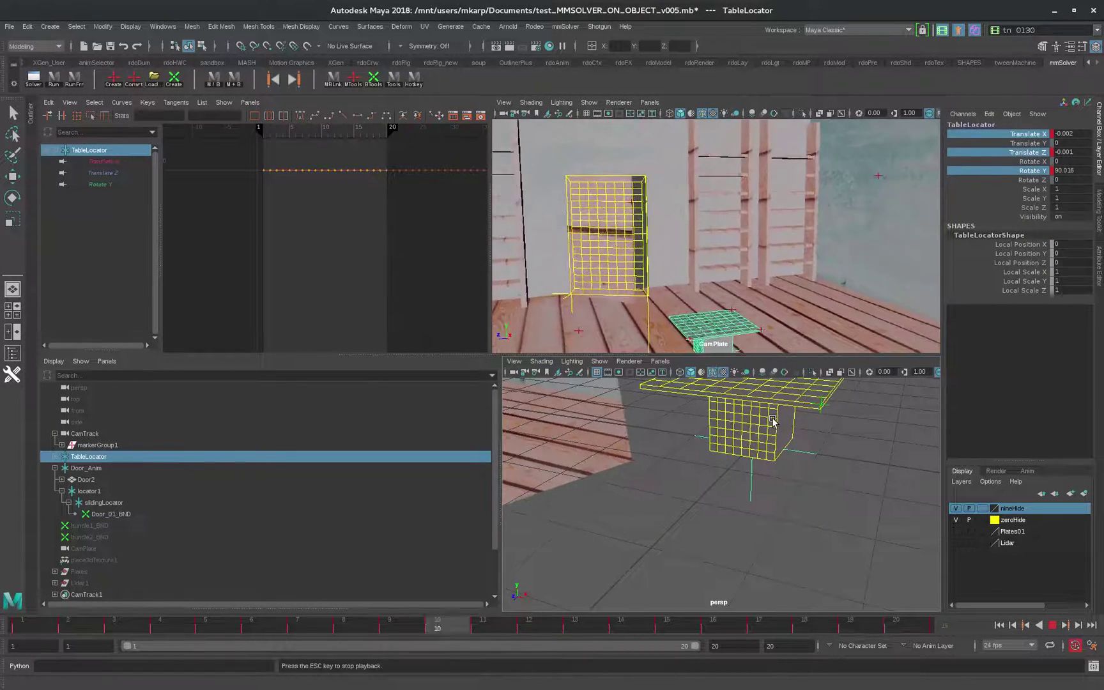
{"action": "key", "text": "Escape"}
- Delete the animation on TableLocator's Translate X, Translate Z and Rotate Y, making the LineUp_Table output attributes static
{"action": "left_click_drag", "start_coordinate": [0, 218], "coordinate": [434, 214]}
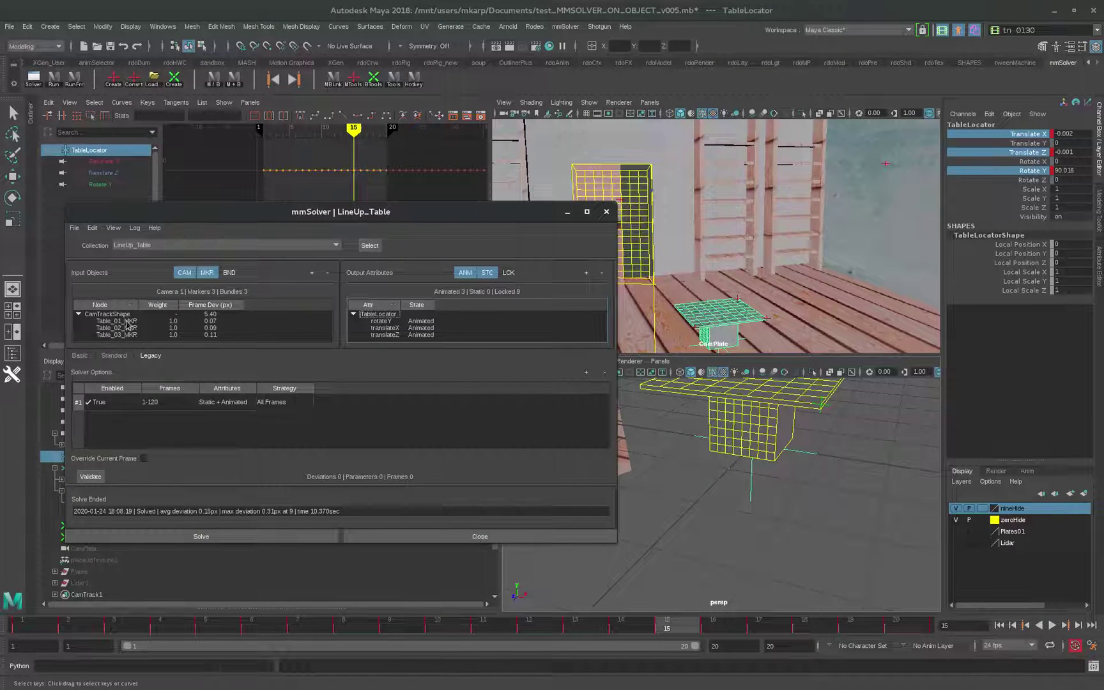
{"action": "right_click", "coordinate": [1035, 135]}
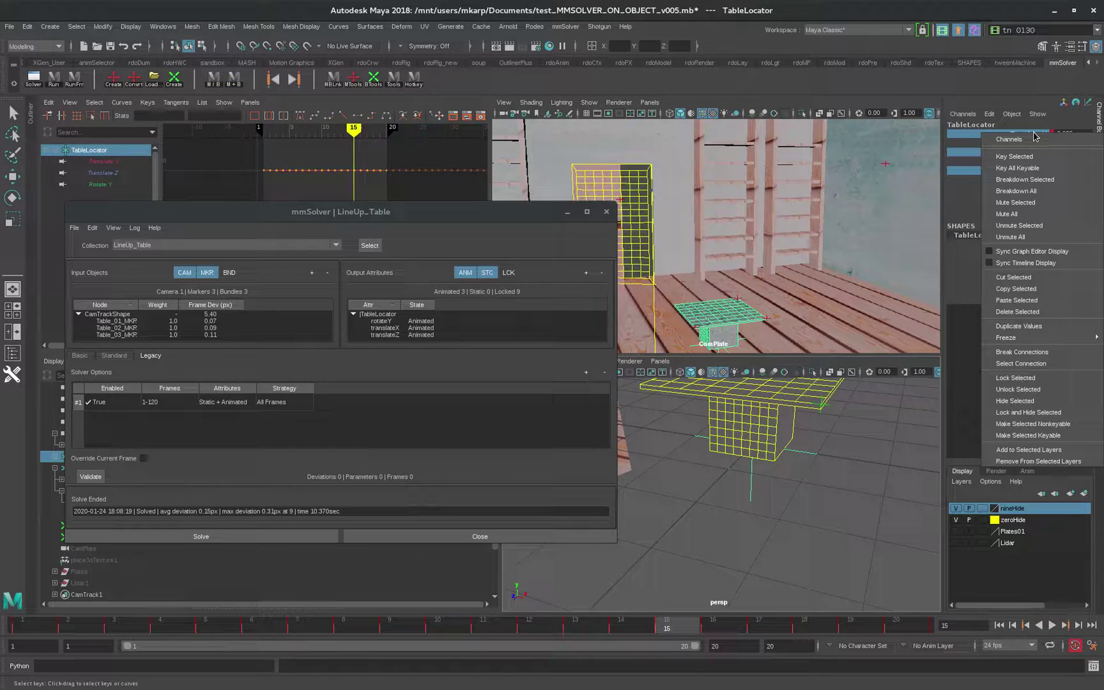
{"action": "left_click", "coordinate": [1017, 312]}
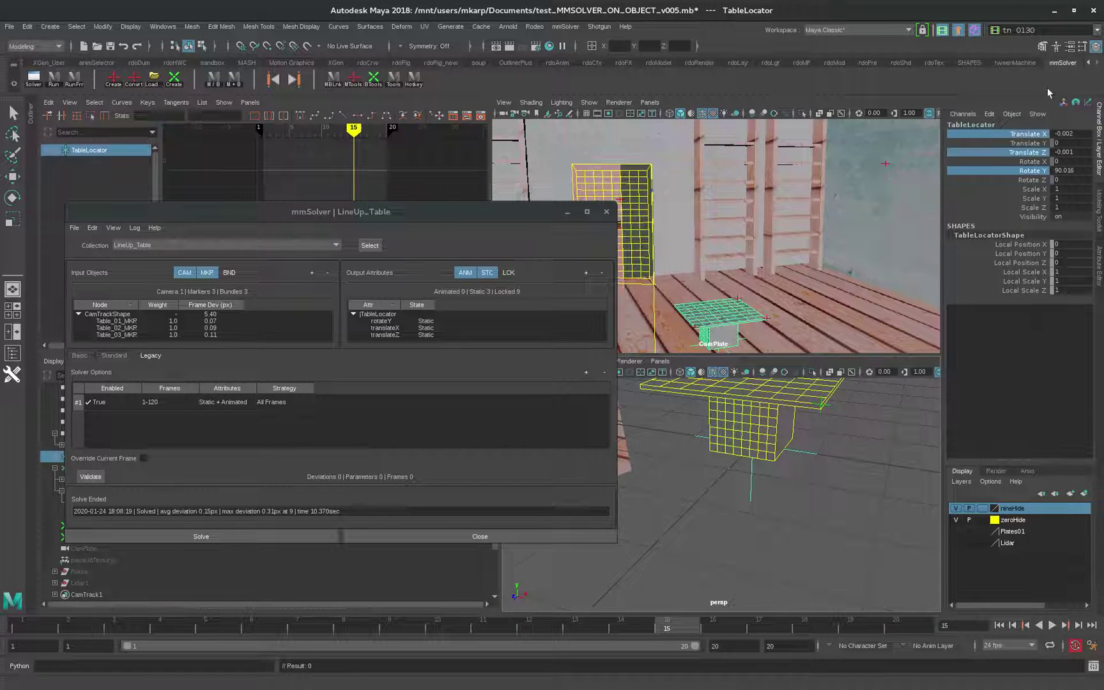
{"action": "left_click", "coordinate": [439, 321]}
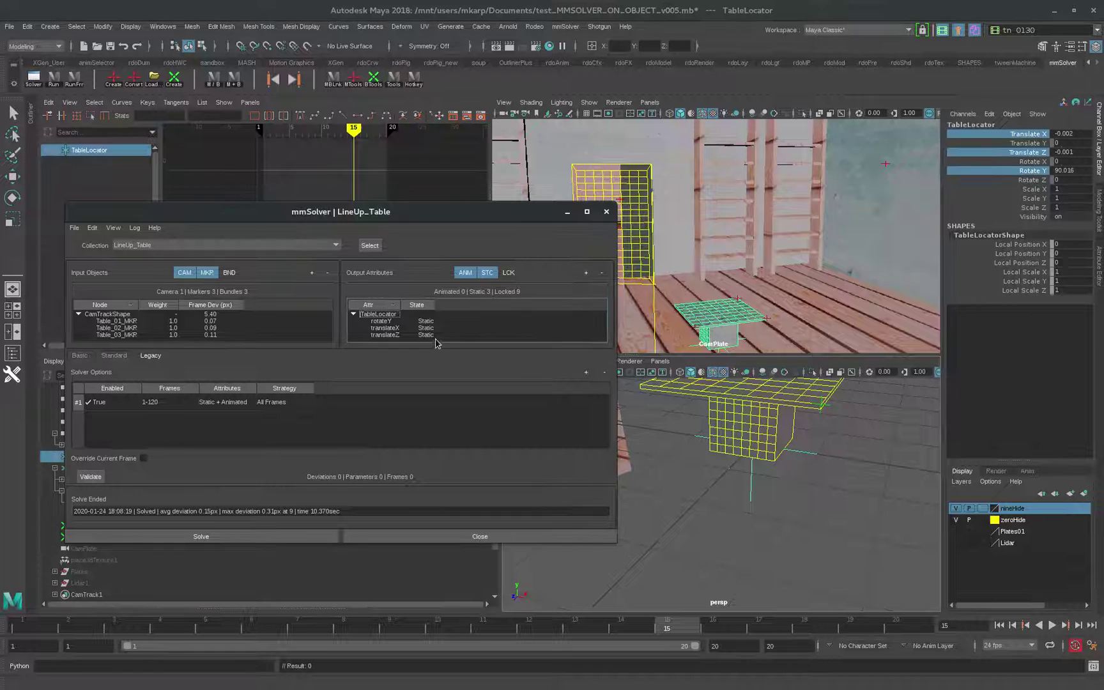
- Review the Attributes choices for the first solver step, keeping Static + Animated
{"action": "left_click", "coordinate": [225, 402]}
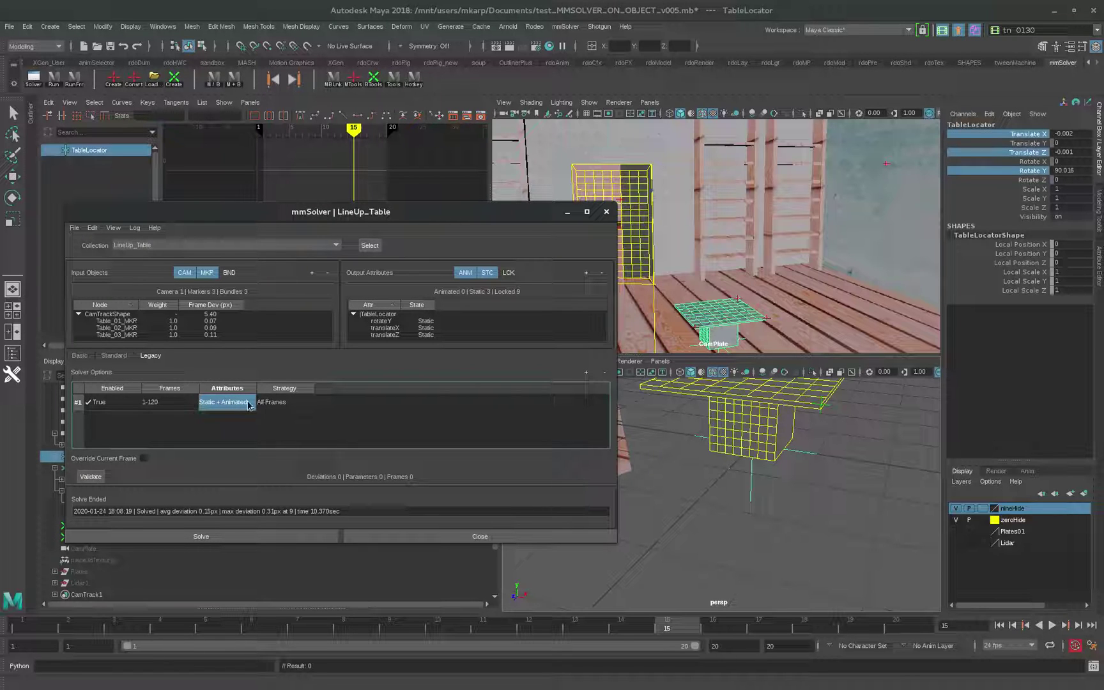
{"action": "left_click", "coordinate": [249, 405]}
{"action": "left_click", "coordinate": [249, 405]}
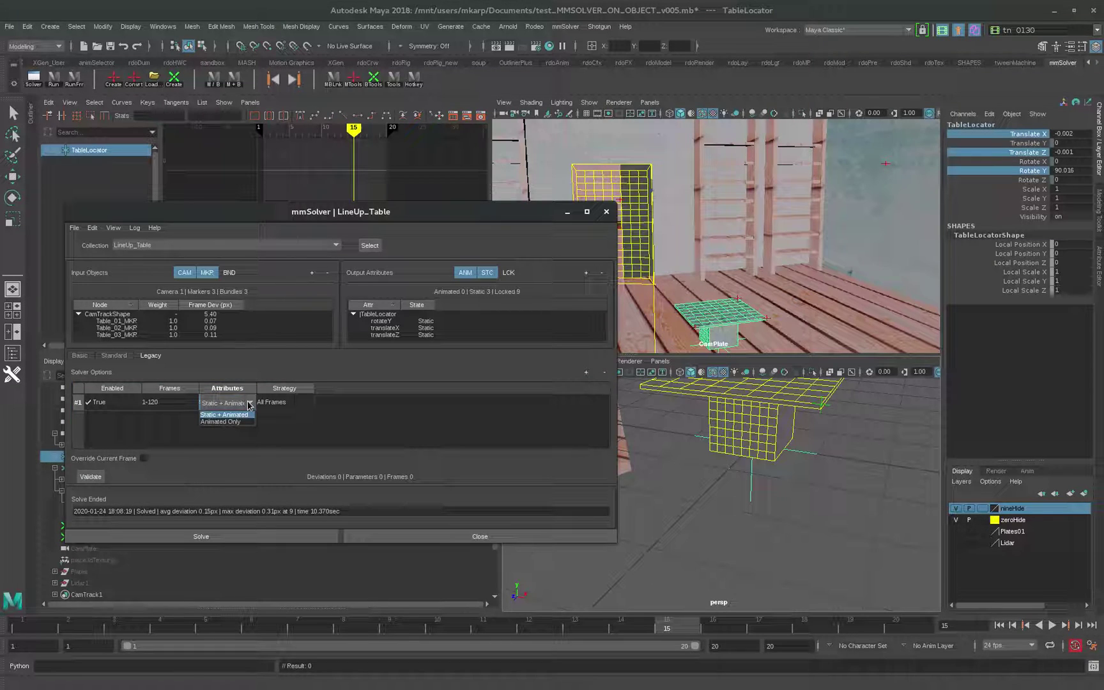
{"action": "left_click", "coordinate": [249, 405]}
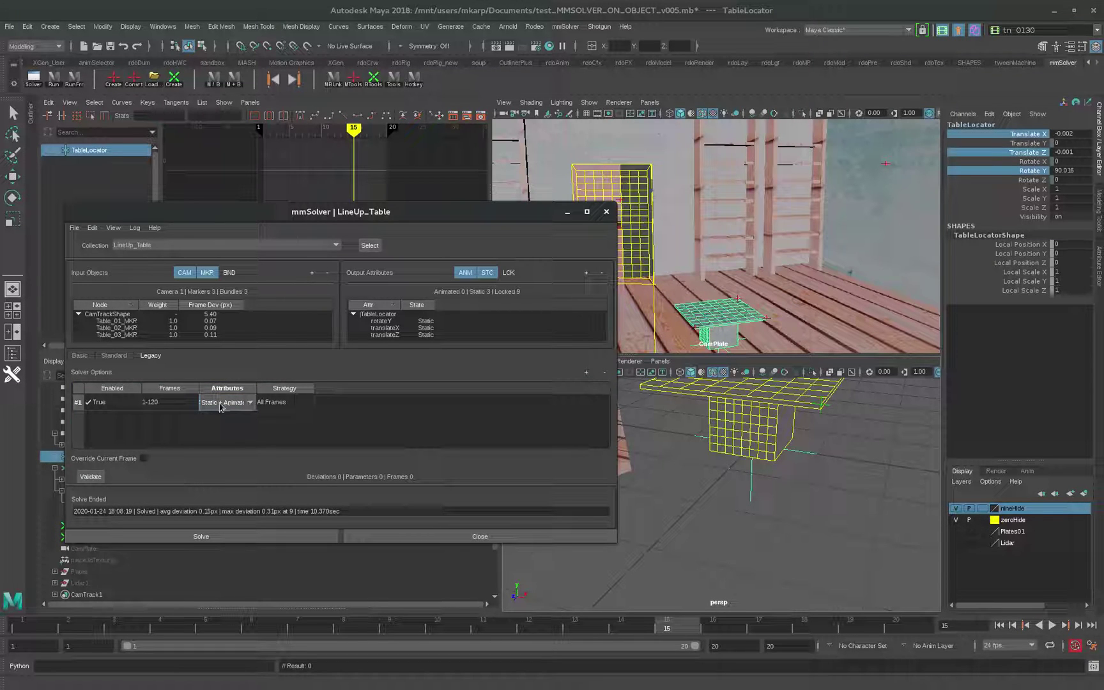
- Move TableLocator off the table to about X 1.857, Z -2.026, and solve LineUp_Table with the static attributes
{"action": "left_click_drag", "start_coordinate": [427, 212], "coordinate": [0, 182]}
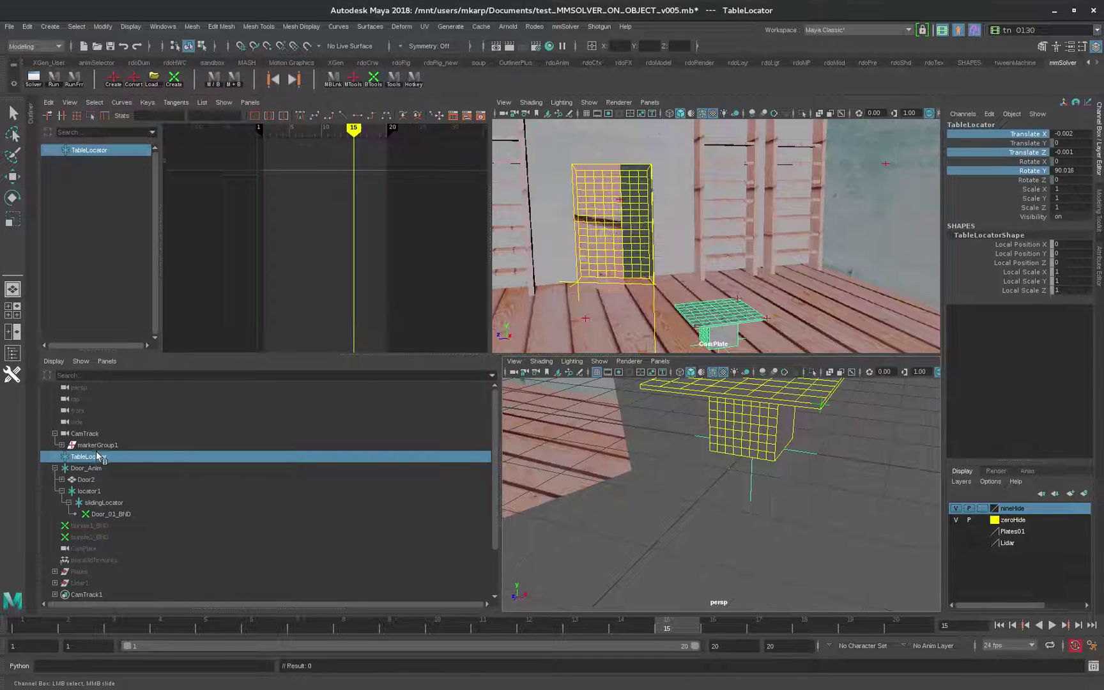
{"action": "key", "text": "w"}
{"action": "mouse_move", "coordinate": [870, 461]}
{"action": "left_mouse_down"}
{"action": "mouse_move", "coordinate": [880, 464]}
{"action": "mouse_move", "coordinate": [870, 519]}
{"action": "mouse_move", "coordinate": [879, 461]}
{"action": "left_mouse_up"}
{"action": "left_click_drag", "start_coordinate": [0, 272], "coordinate": [543, 221]}
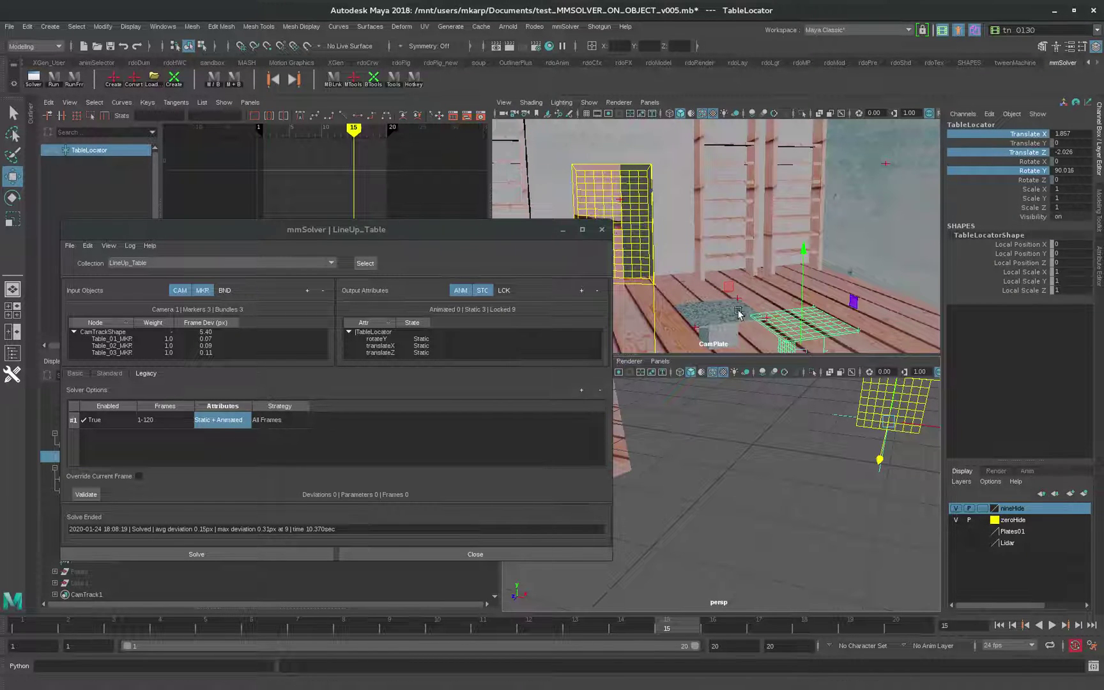
{"action": "left_click", "coordinate": [218, 555]}
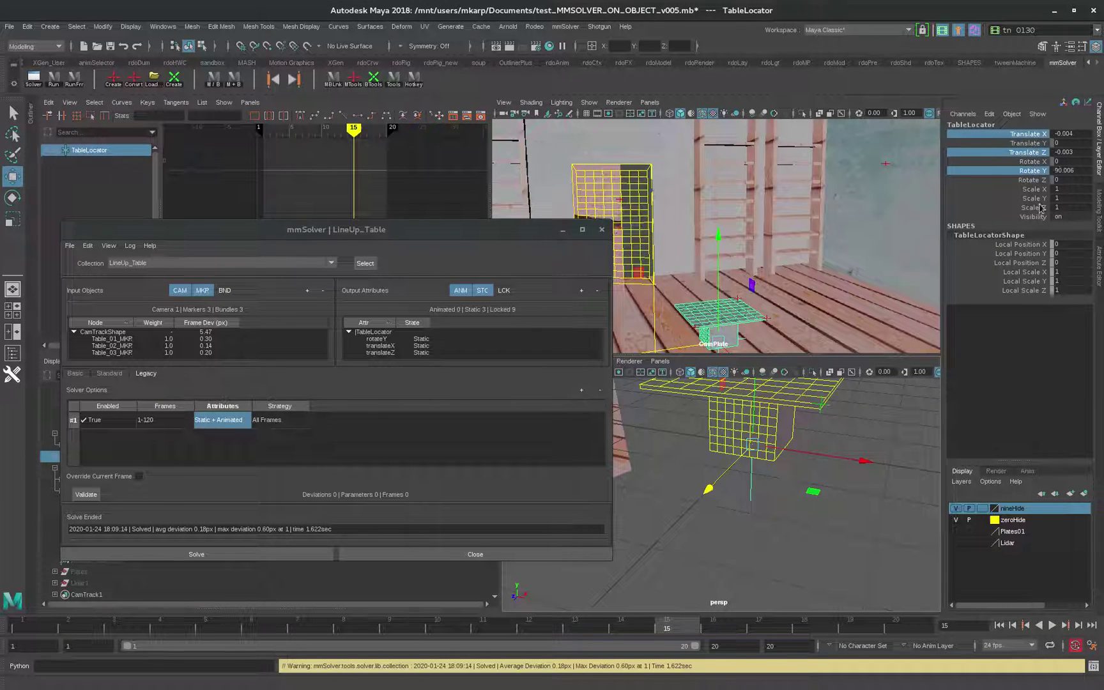
- Enlarge the CamPlate view and play the shot to check the static table solve
{"action": "left_click", "coordinate": [533, 236]}
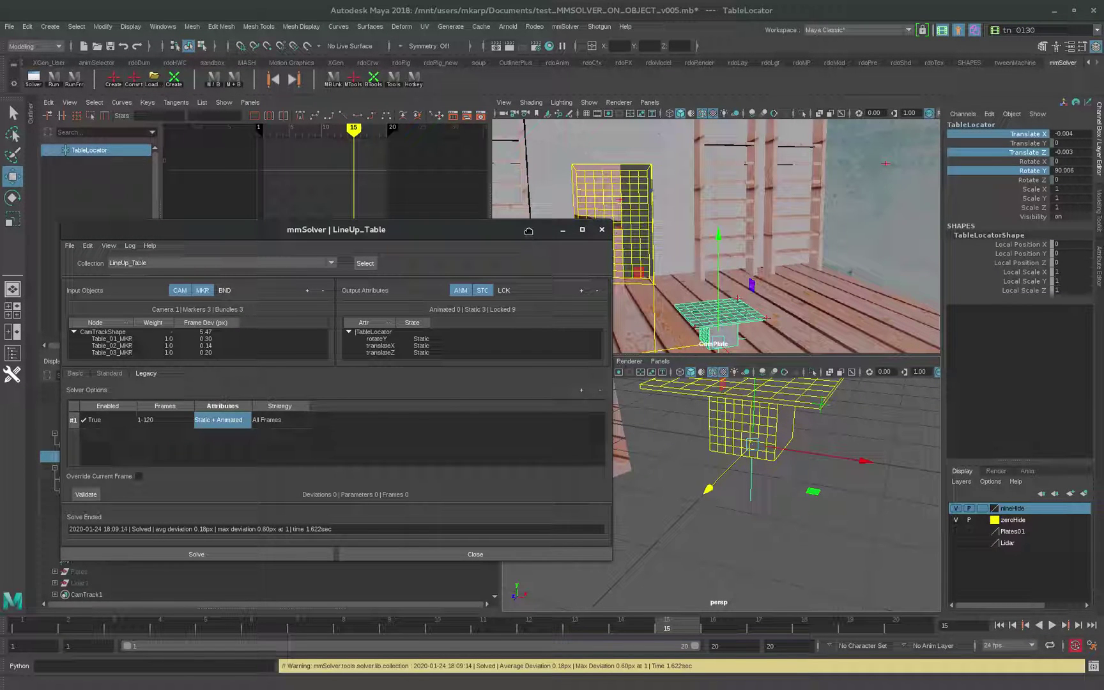
{"action": "left_click_drag", "start_coordinate": [529, 231], "coordinate": [148, 233]}
{"action": "key", "text": "space"}
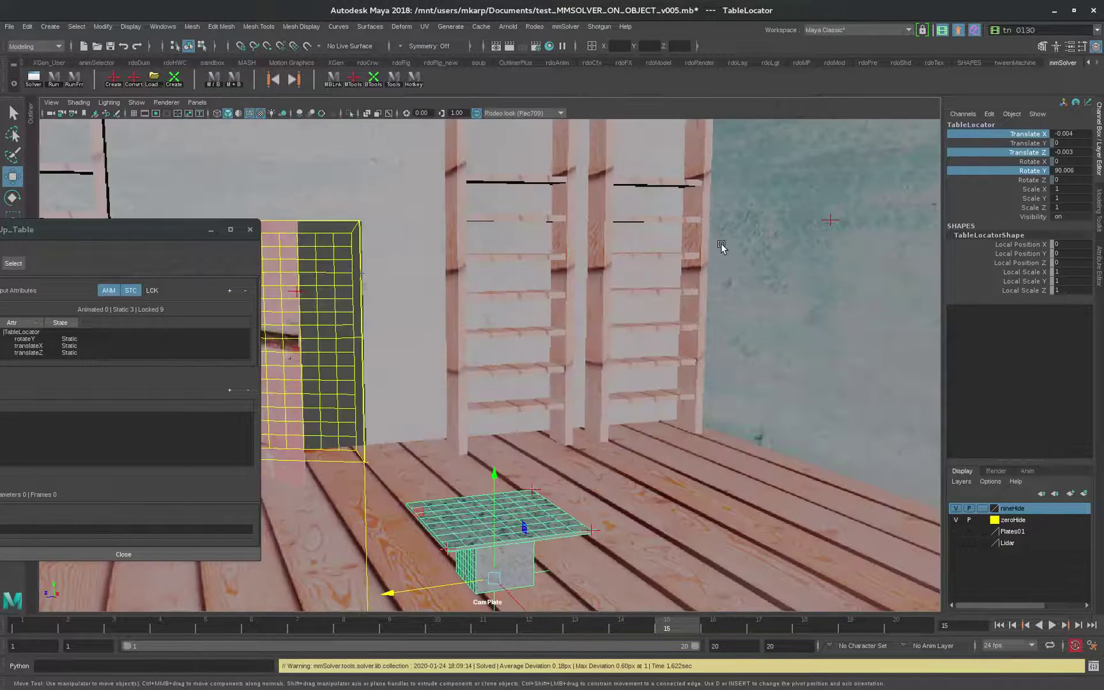
{"action": "key", "text": "alt+v"}
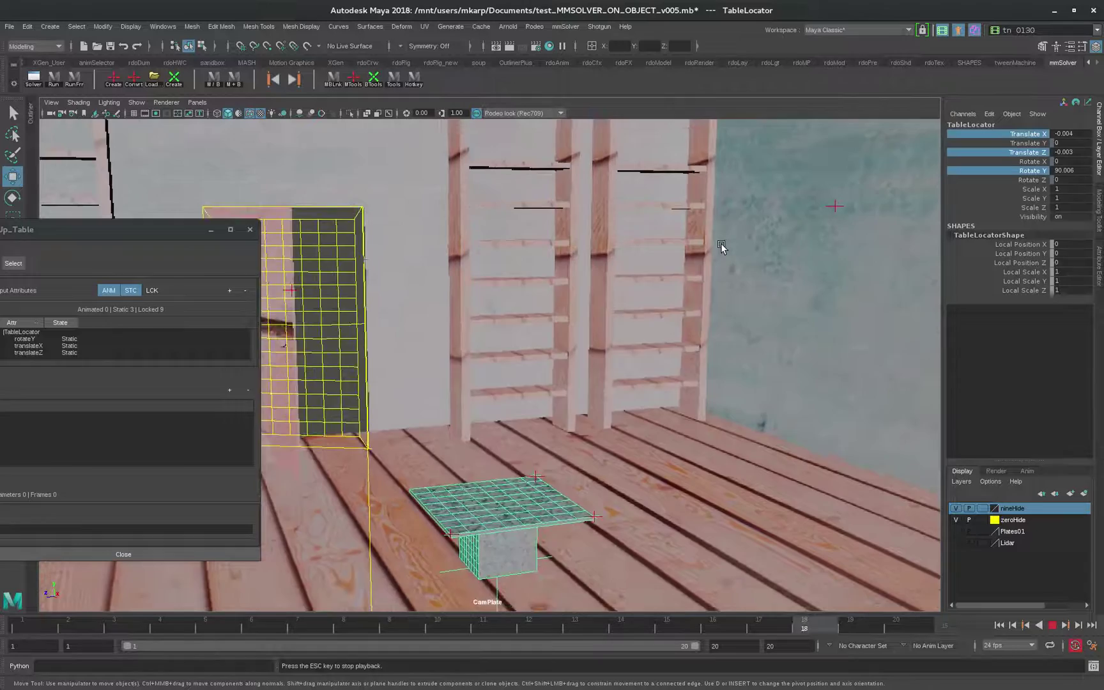
{"action": "key", "text": "Escape"}
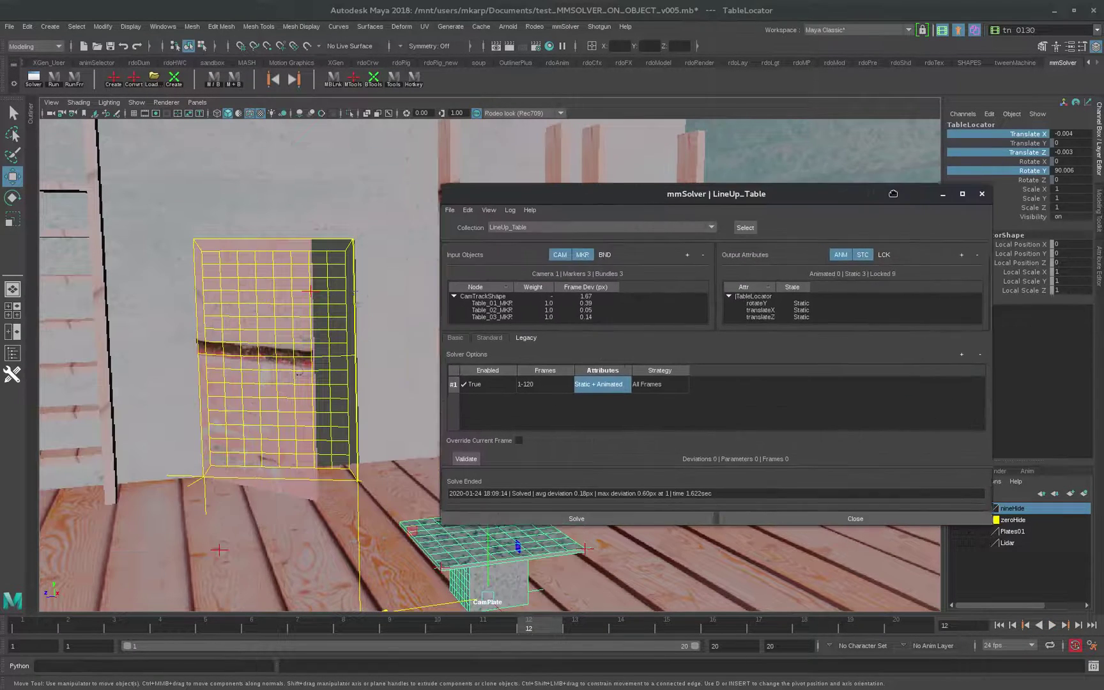
- Switch the mmSolver collection to DoorAnim and close the solver window
{"action": "left_click_drag", "start_coordinate": [893, 193], "coordinate": [896, 191]}
{"action": "left_click", "coordinate": [520, 225]}
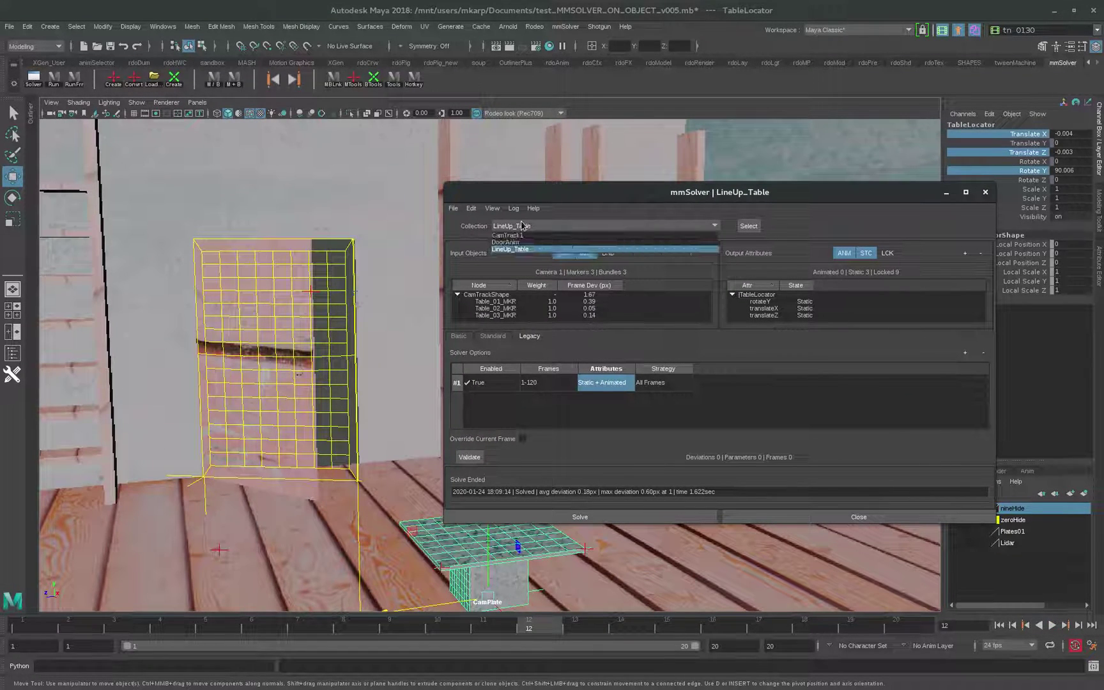
{"action": "left_click", "coordinate": [508, 242]}
{"action": "left_click", "coordinate": [985, 192]}
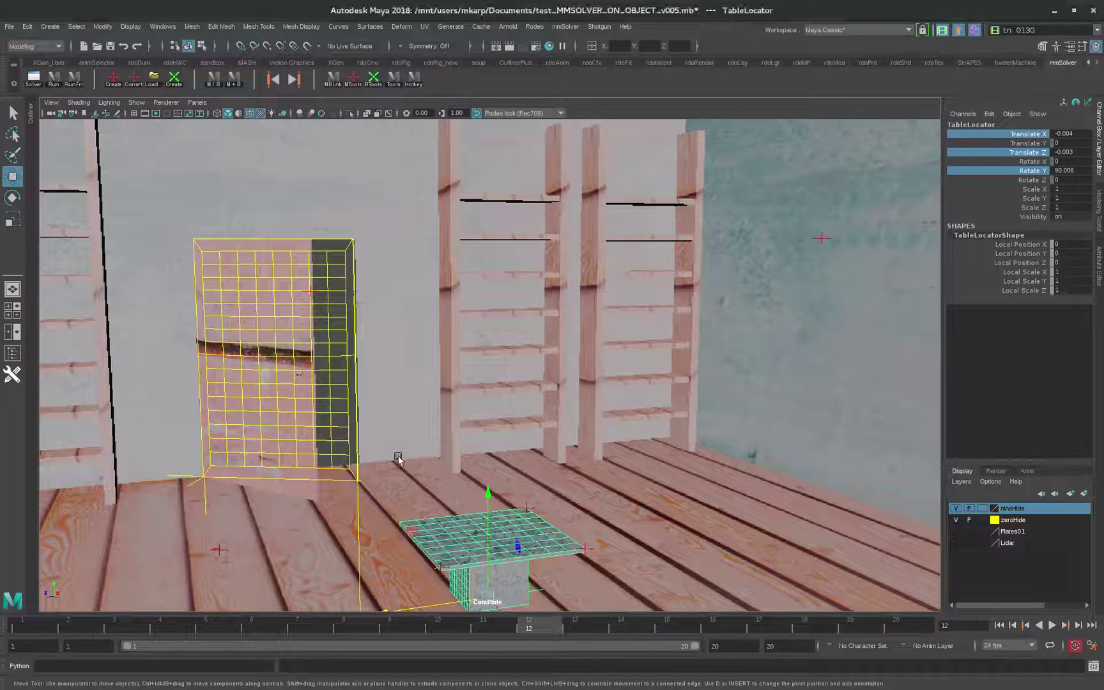
- Play and scrub the shot, toggling the display layers, to examine how the door lines up with its tracked marker
{"action": "left_click", "coordinate": [484, 629]}
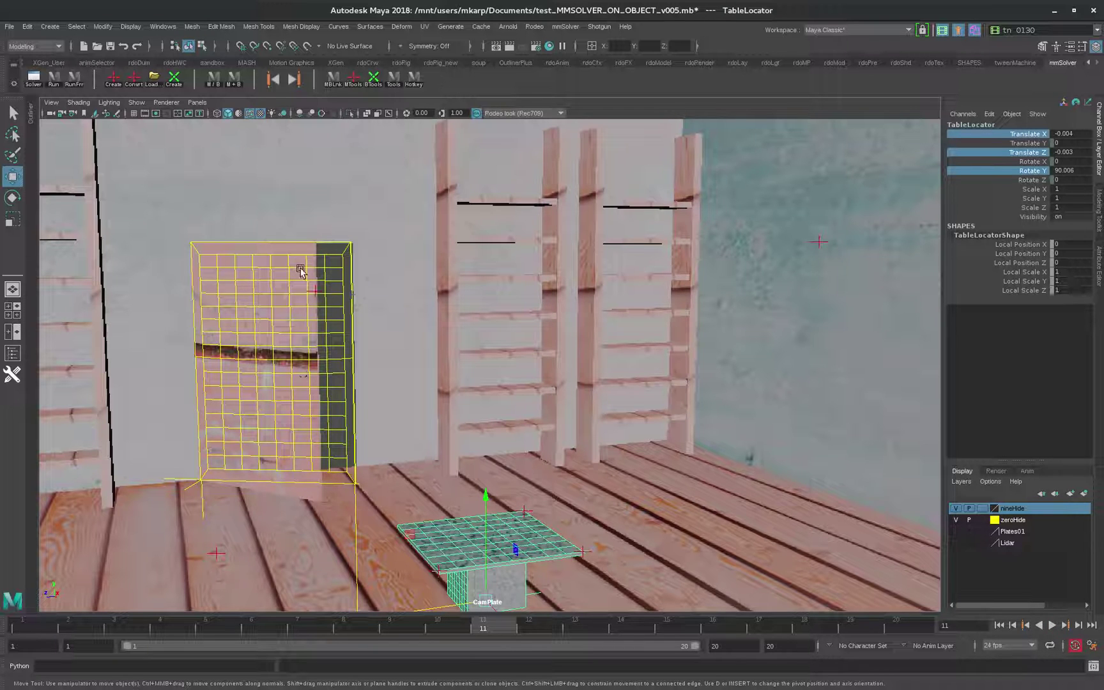
{"action": "key", "text": "0"}
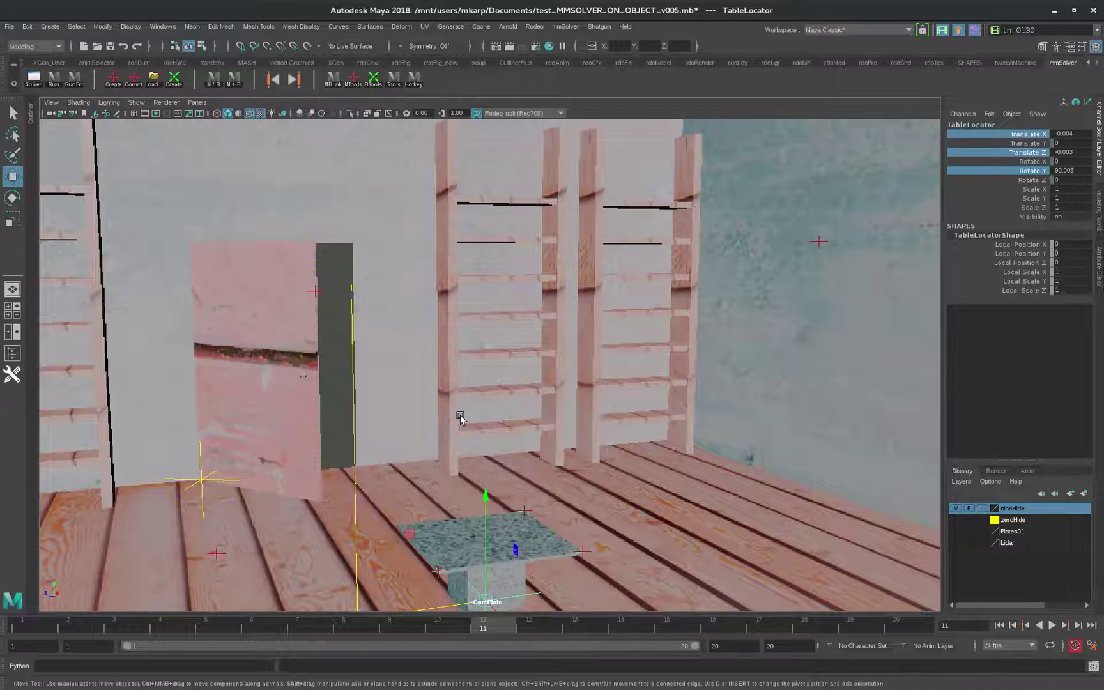
{"action": "key", "text": "0"}
{"action": "key", "text": "9"}
{"action": "left_click_drag", "start_coordinate": [555, 624], "coordinate": [621, 627]}
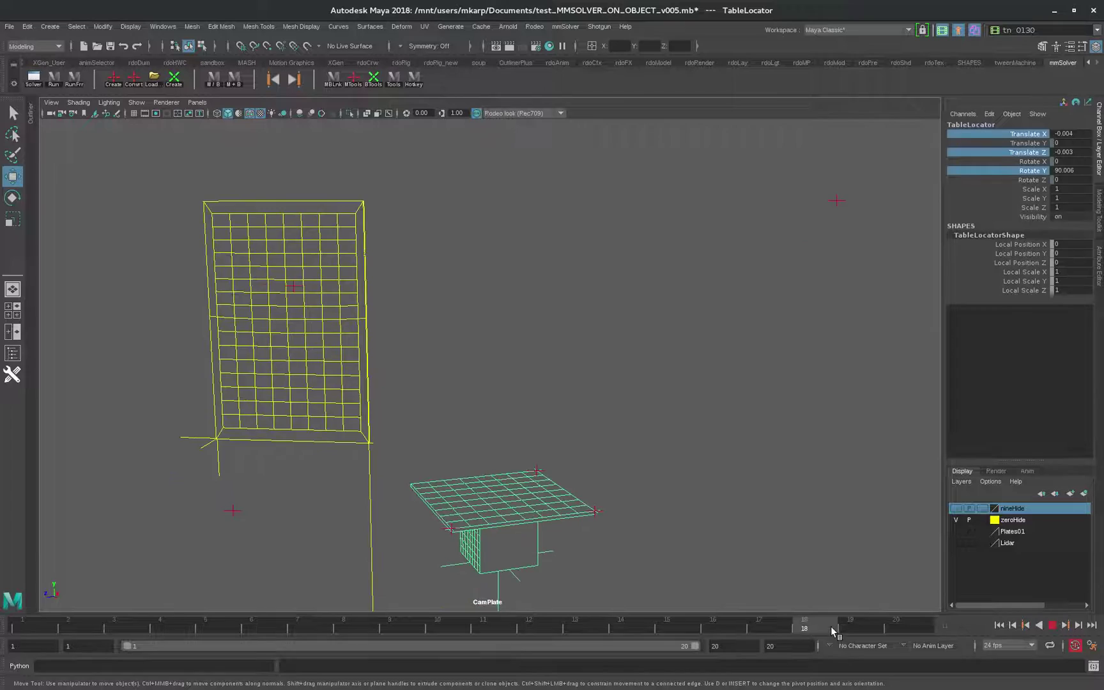
{"action": "left_click", "coordinate": [543, 618]}
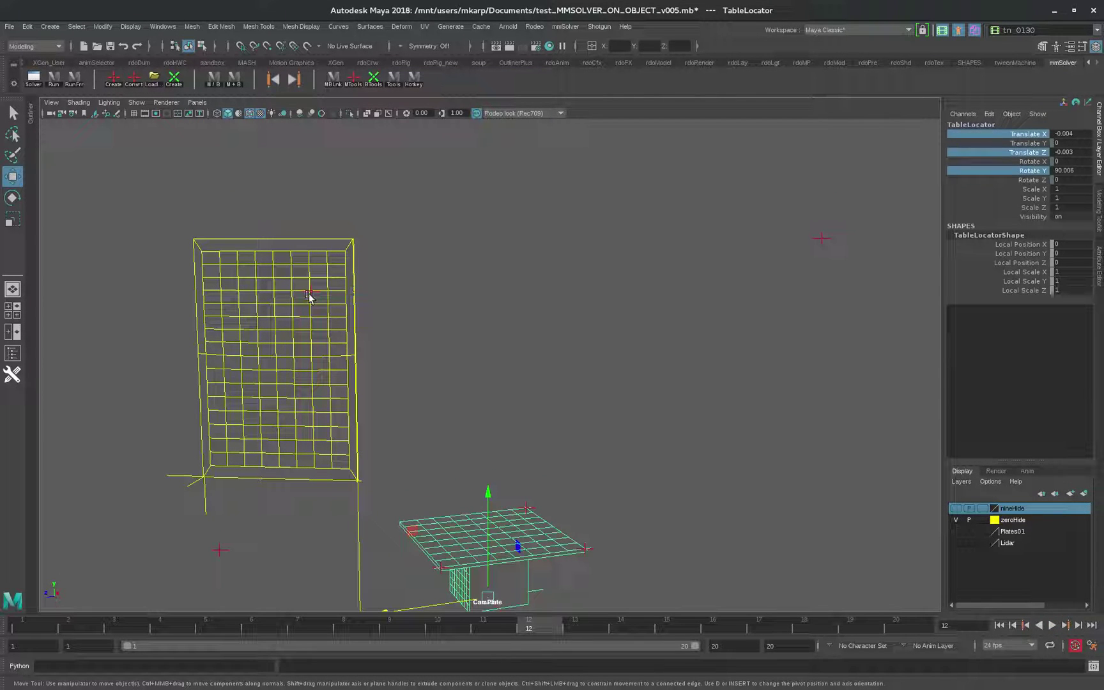
{"action": "left_click_drag", "start_coordinate": [537, 623], "coordinate": [755, 626]}
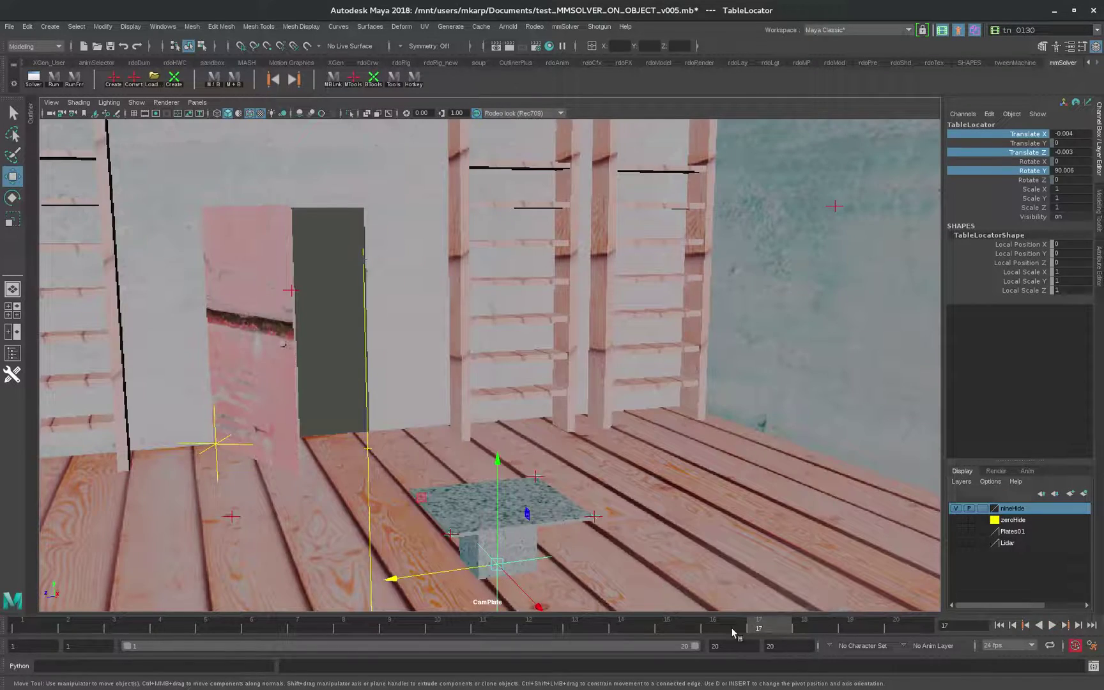
{"action": "key", "text": "alt+v"}
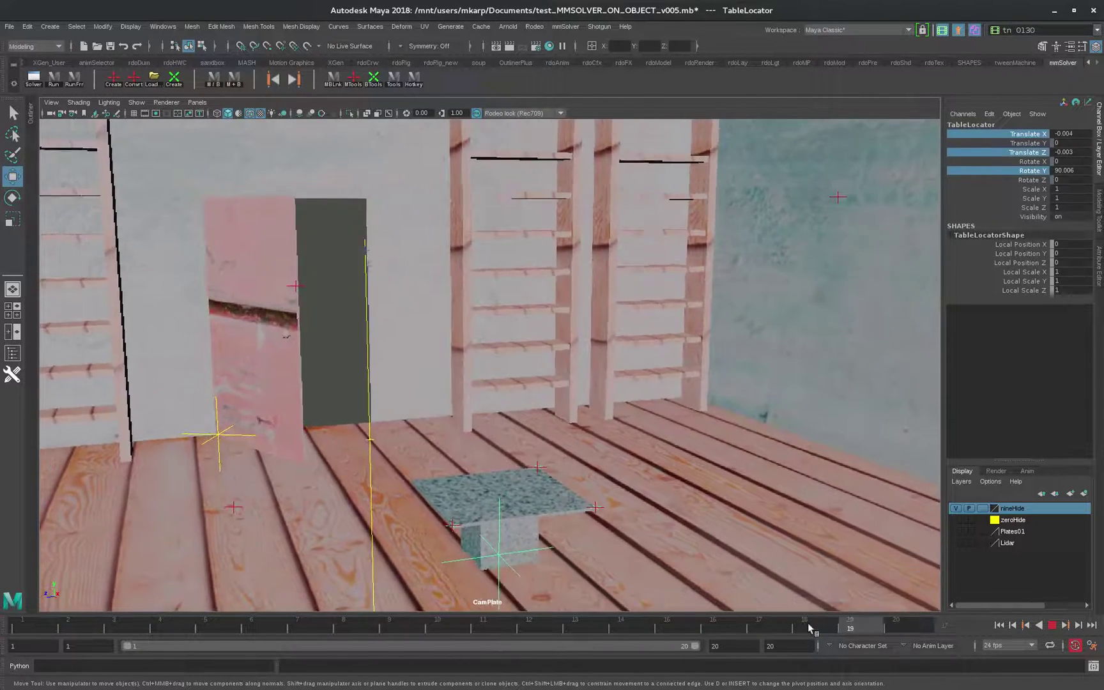
{"action": "key", "text": "alt+v"}
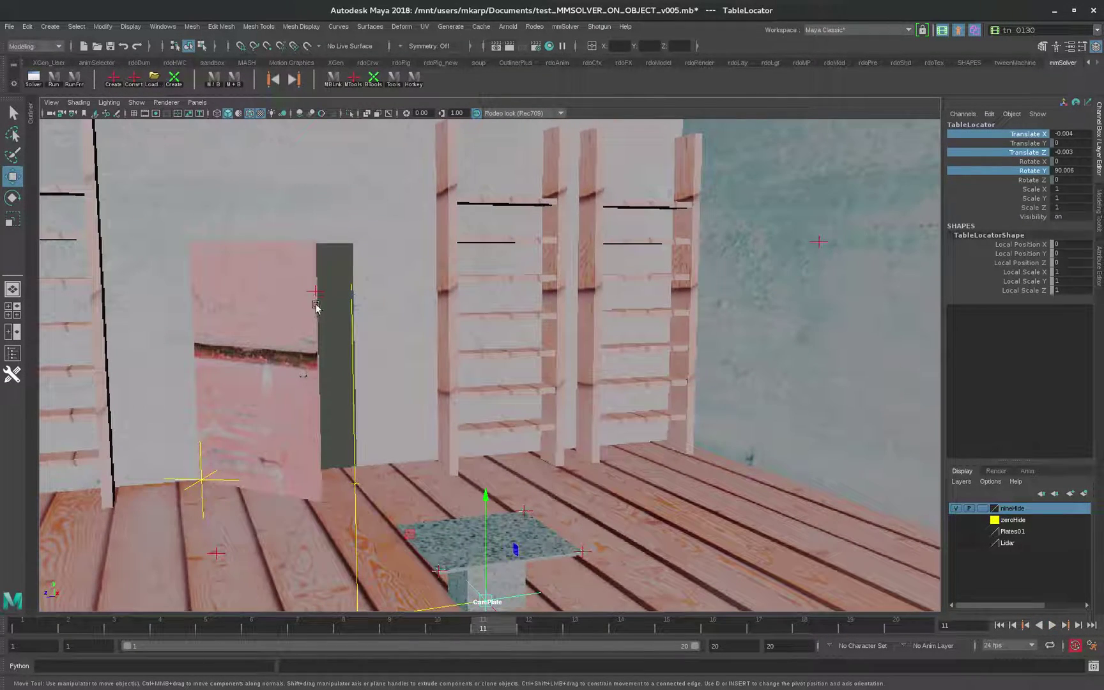
- Inspect slidingLocator under Door_Anim and the DoorAnim collection's output attributes, and play the shot in the four-pane layout
{"action": "left_click", "coordinate": [604, 612]}
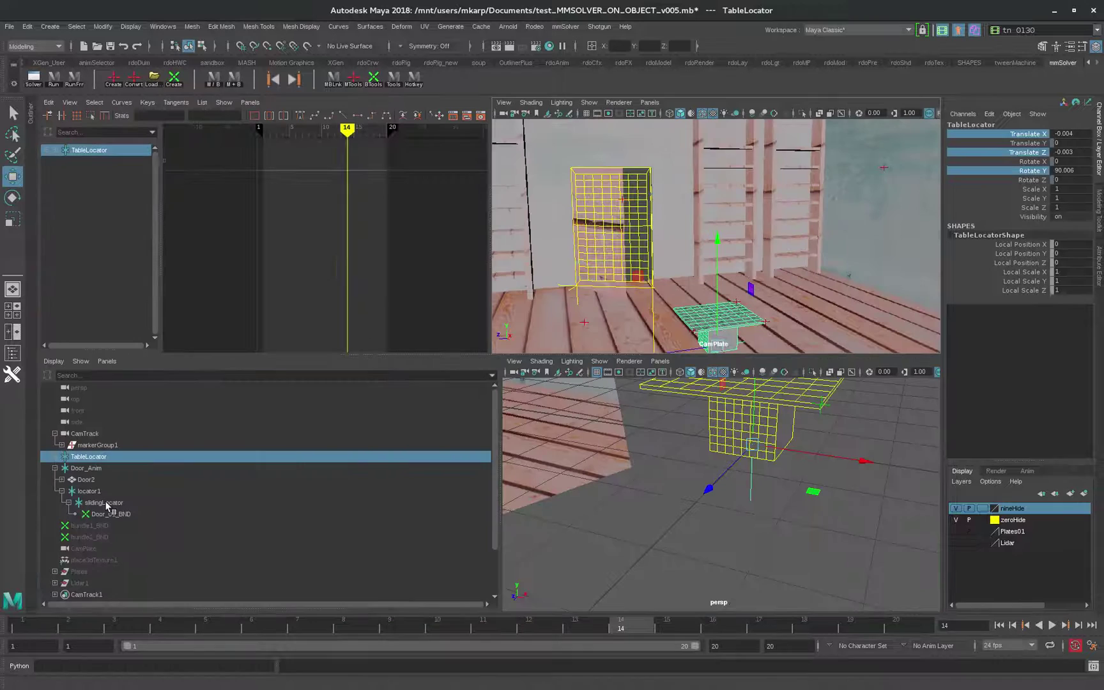
{"action": "left_click", "coordinate": [107, 504]}
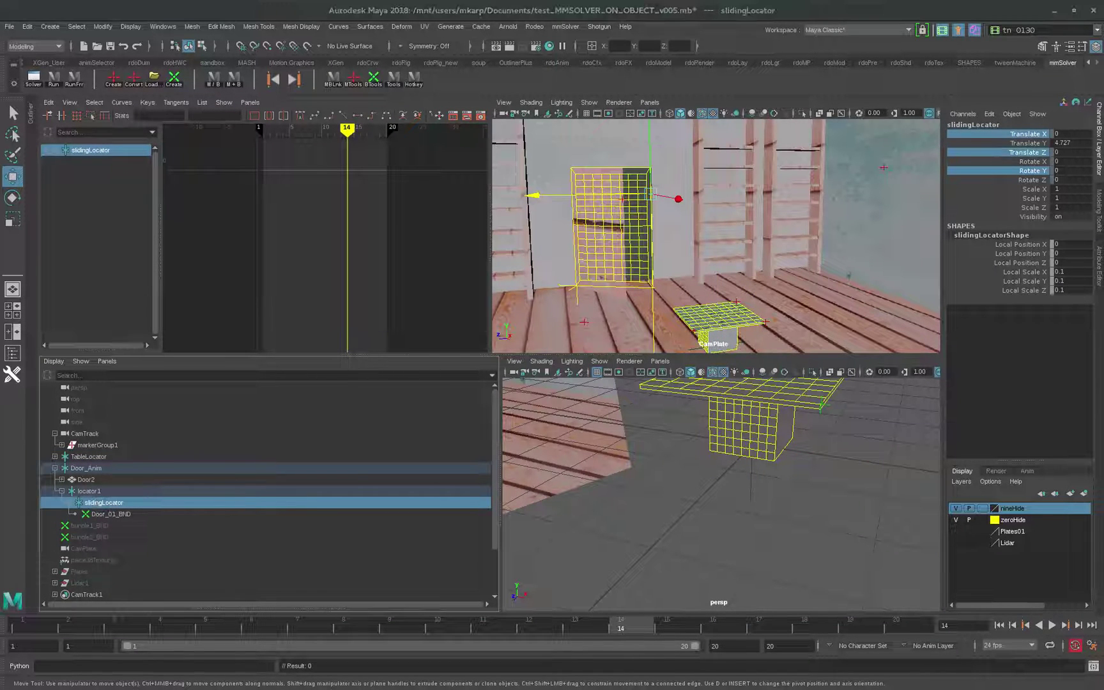
{"action": "left_click_drag", "start_coordinate": [0, 256], "coordinate": [446, 249]}
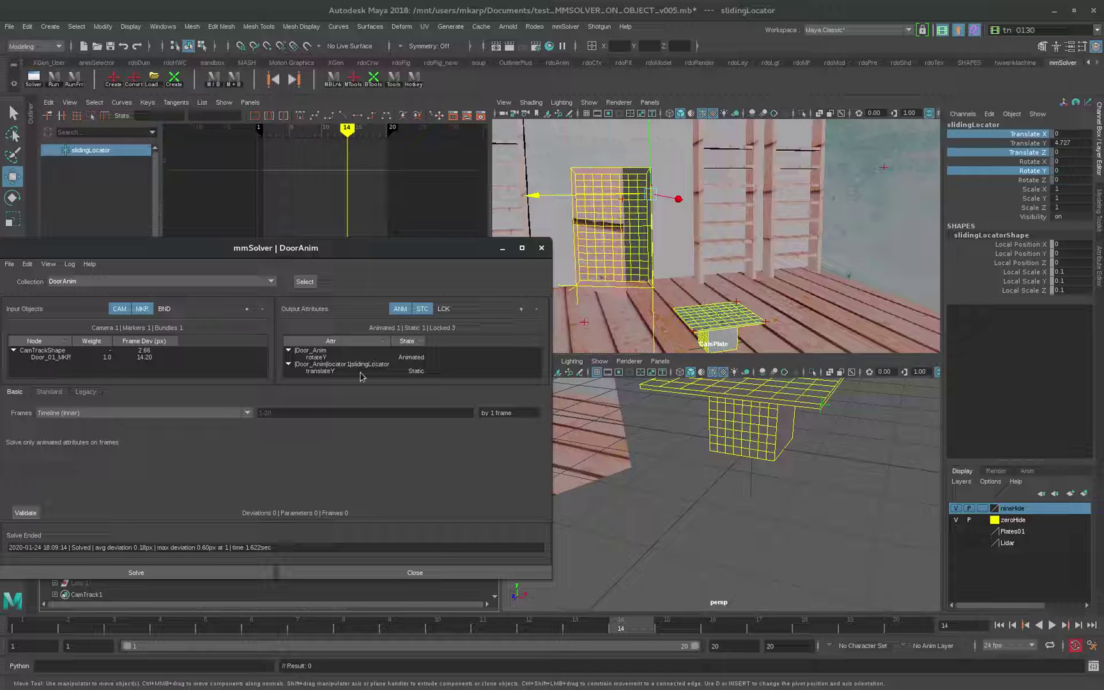
{"action": "left_click_drag", "start_coordinate": [375, 246], "coordinate": [0, 180]}
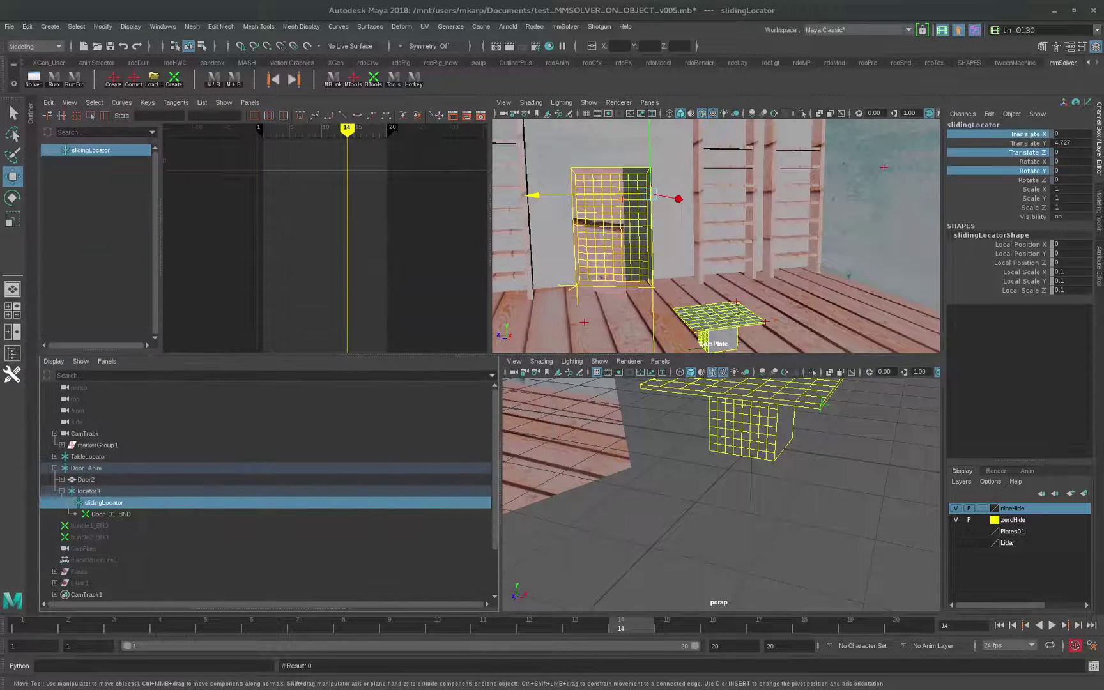
{"action": "key", "text": "alt+v"}
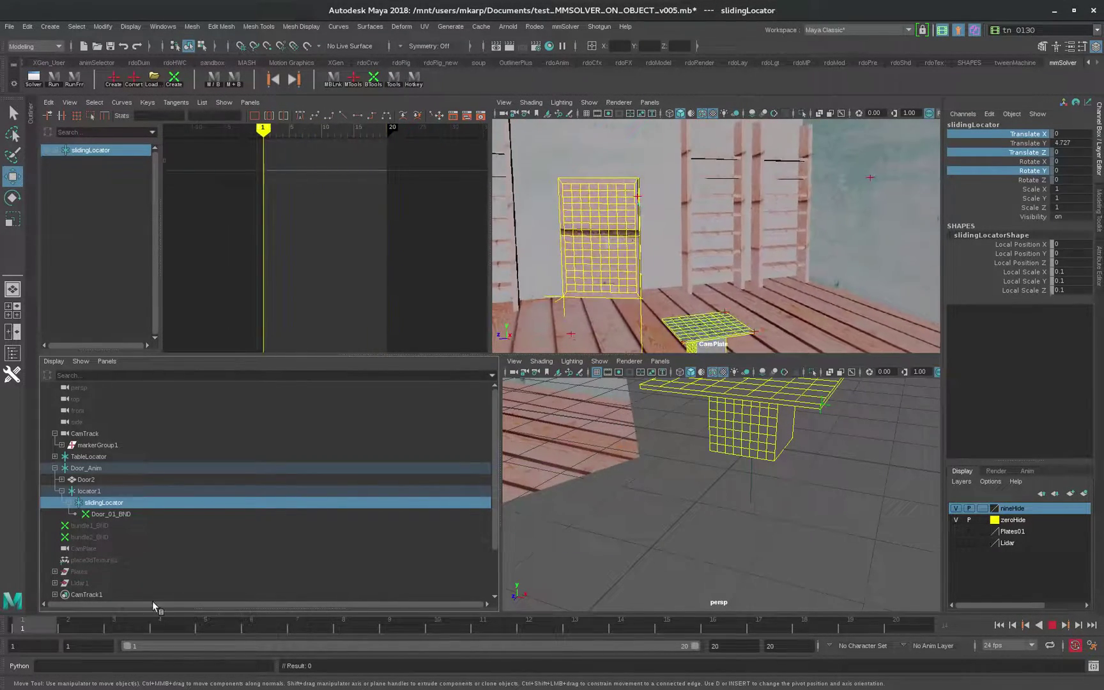
{"action": "key", "text": "alt+v"}
- Select Door_Anim's animated rotateY and slidingLocator's static translateY in the DoorAnim collection, and run the solve
{"action": "left_click_drag", "start_coordinate": [0, 224], "coordinate": [587, 178]}
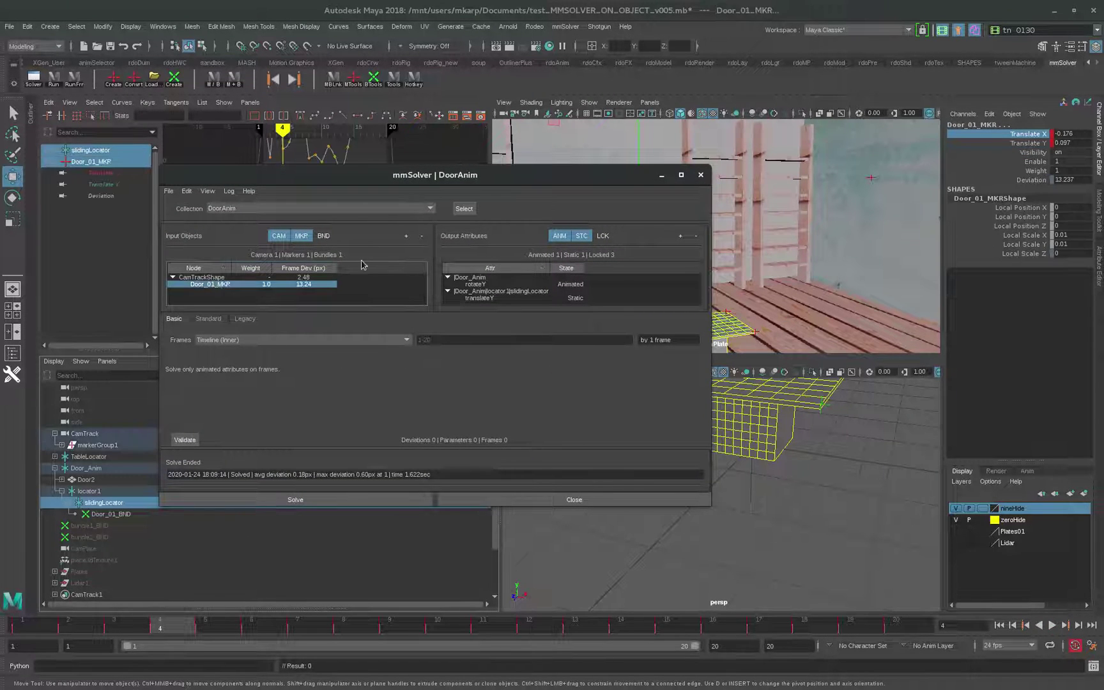
{"action": "left_click", "coordinate": [476, 284]}
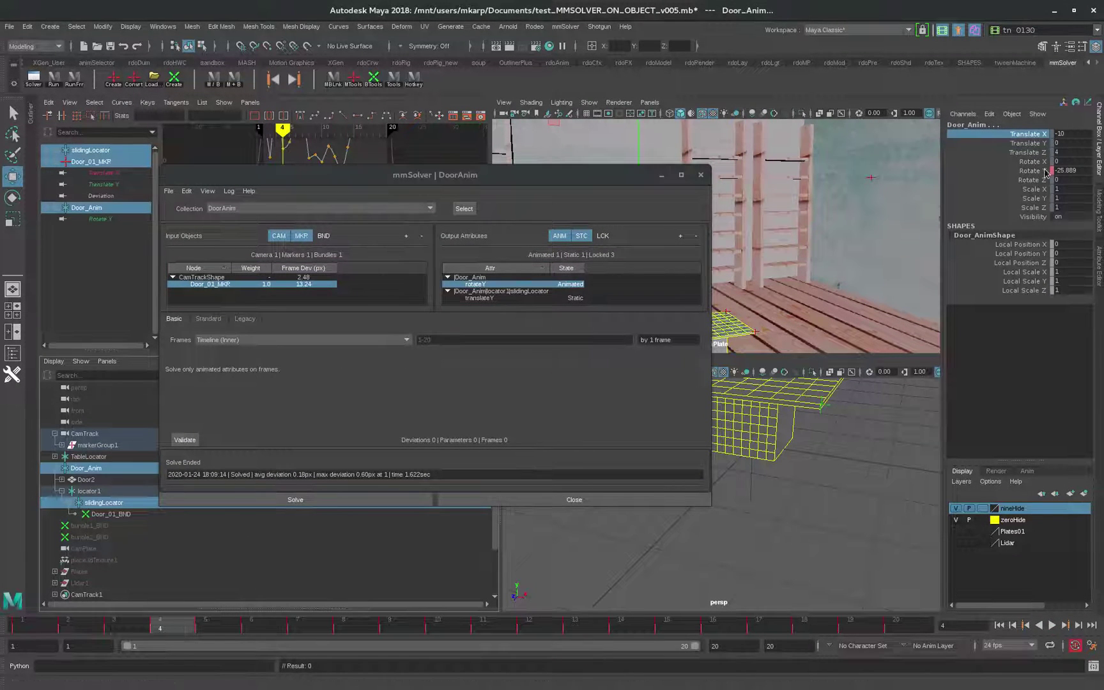
{"action": "left_click", "coordinate": [490, 298]}
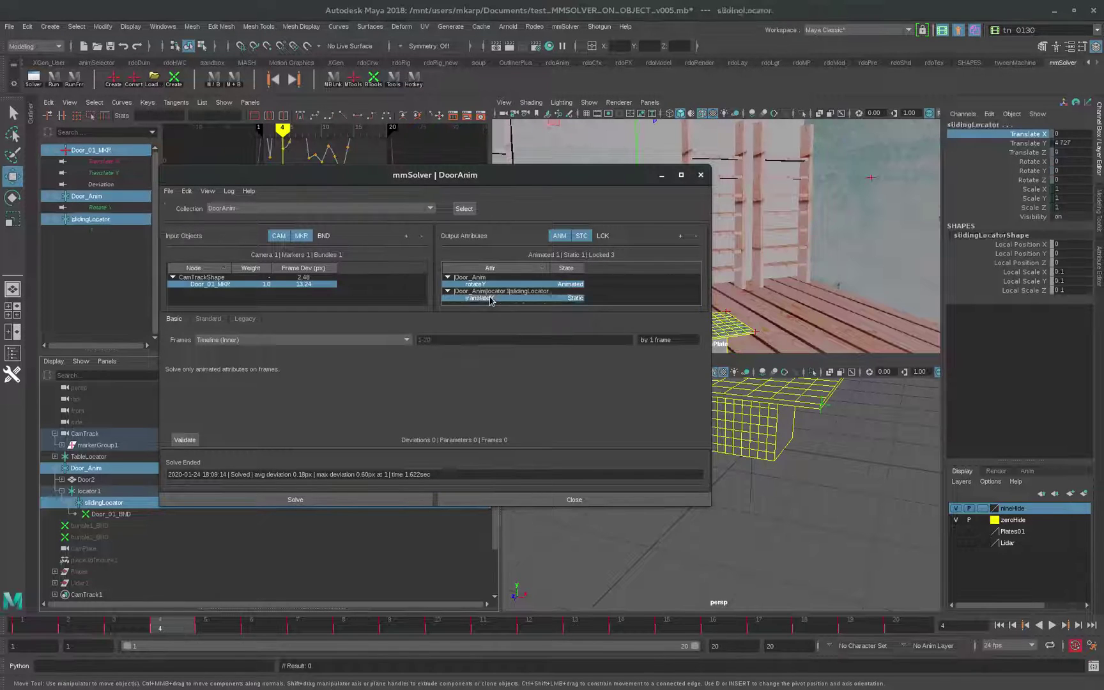
{"action": "left_click_drag", "start_coordinate": [537, 178], "coordinate": [381, 154]}
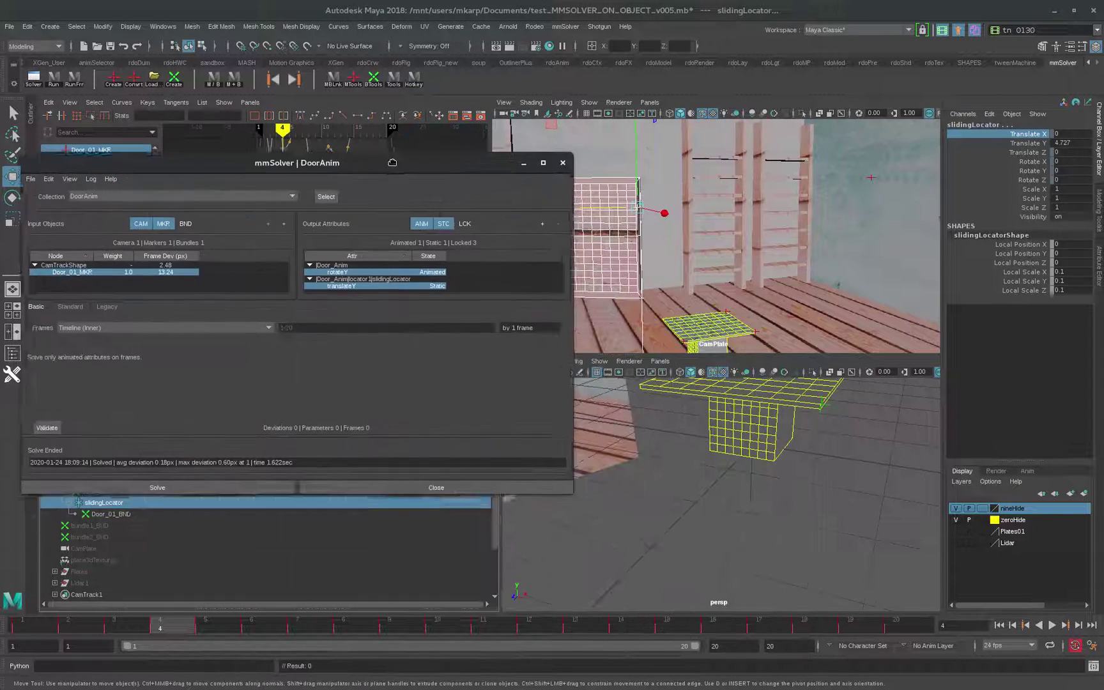
{"action": "left_click", "coordinate": [173, 493]}
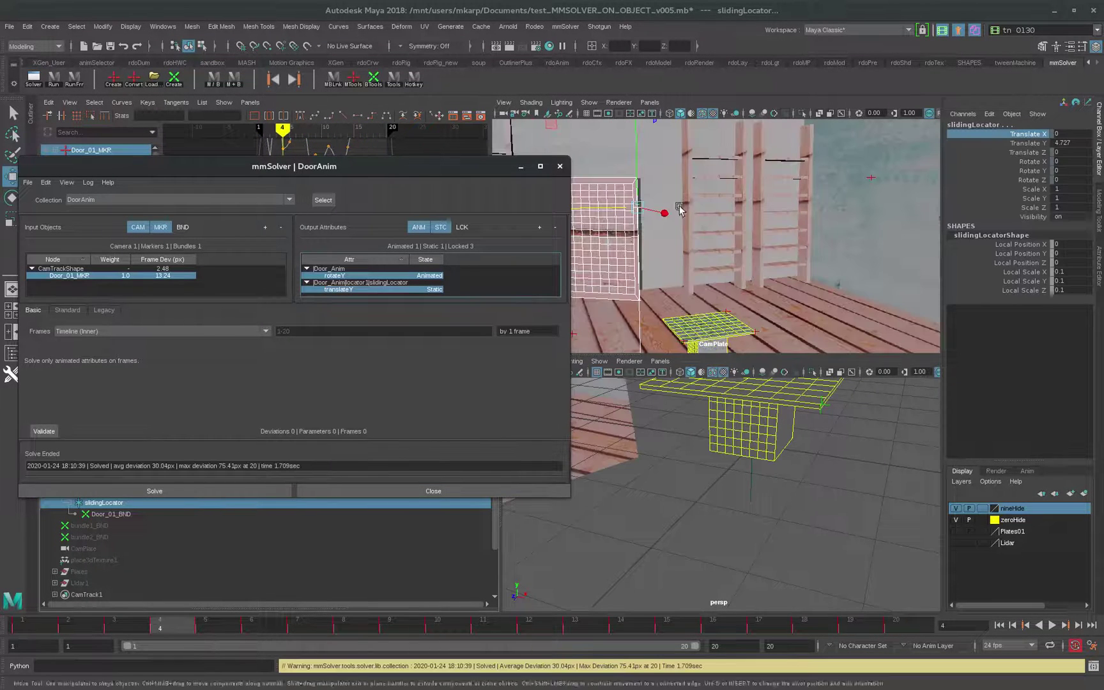
- Play and scrub the shot in the enlarged CamPlate view to check the solved door against its marker
{"action": "left_click_drag", "start_coordinate": [458, 163], "coordinate": [0, 190]}
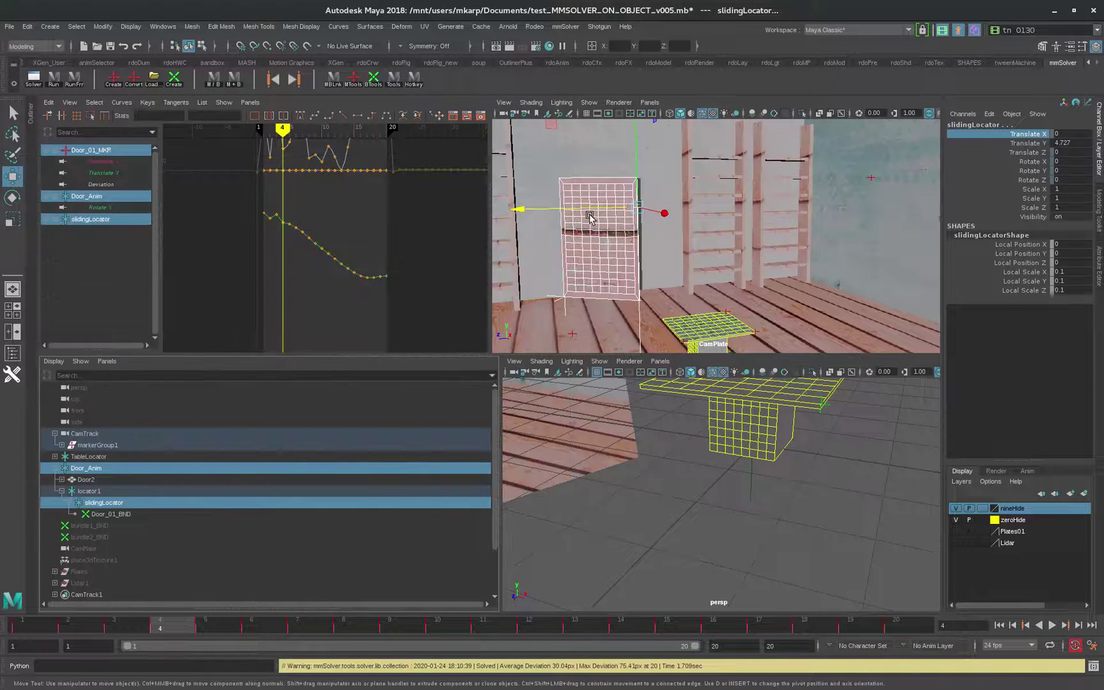
{"action": "key", "text": "alt+v"}
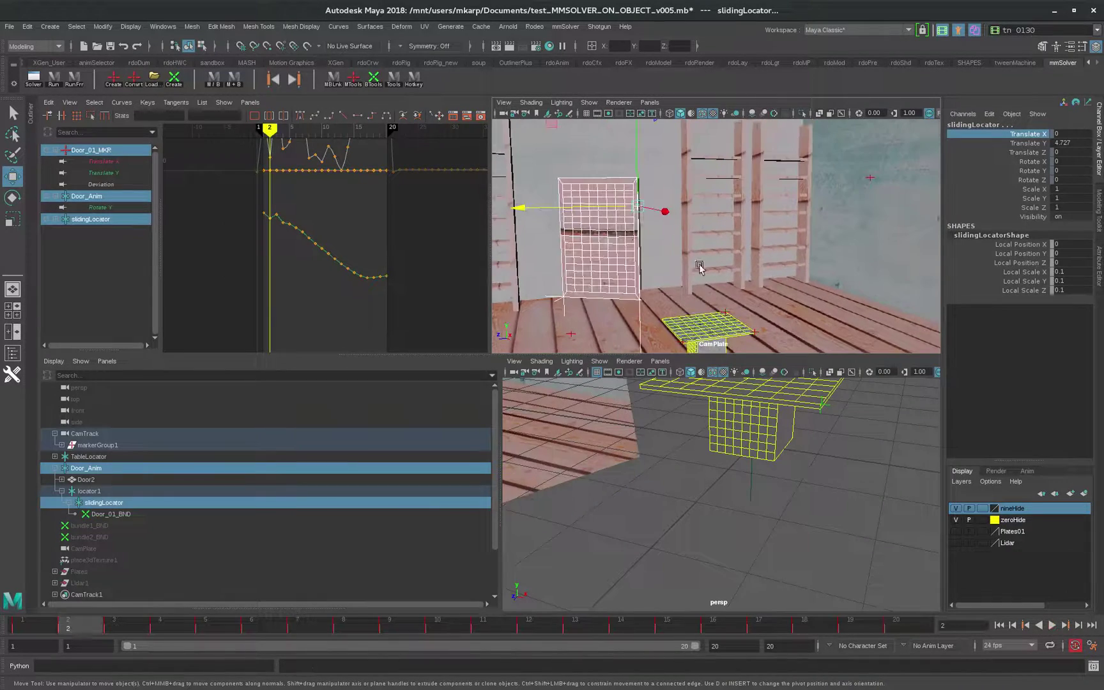
{"action": "left_click", "coordinate": [693, 255]}
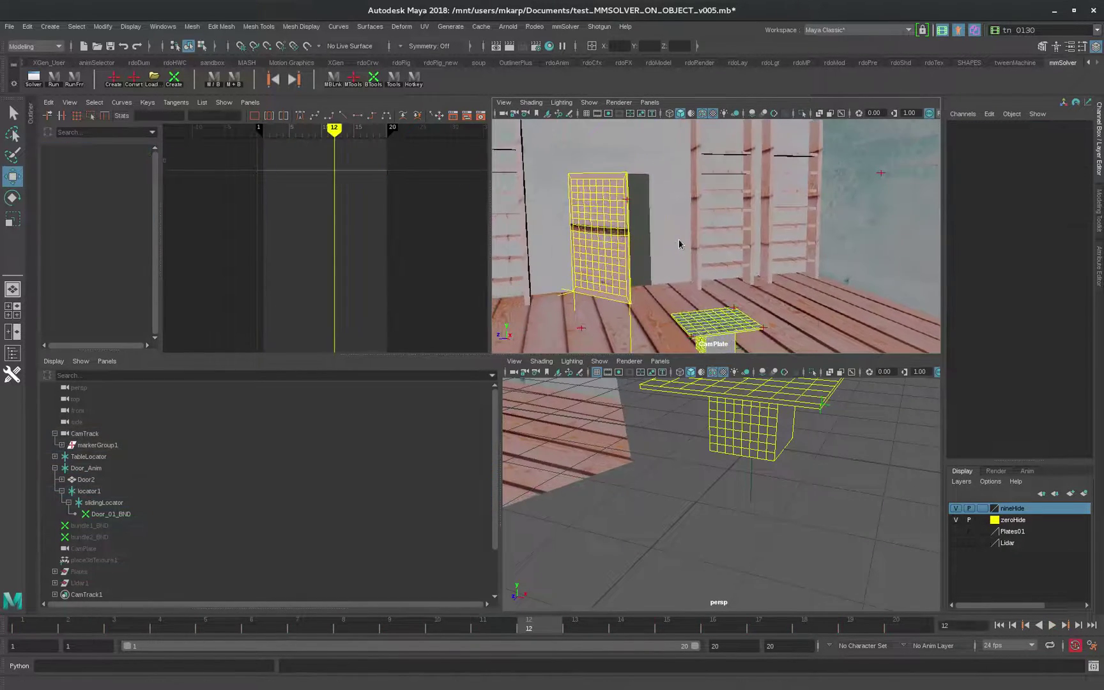
{"action": "key", "text": "space"}
{"action": "left_click", "coordinate": [692, 628]}
{"action": "left_click_drag", "start_coordinate": [690, 623], "coordinate": [751, 625]}
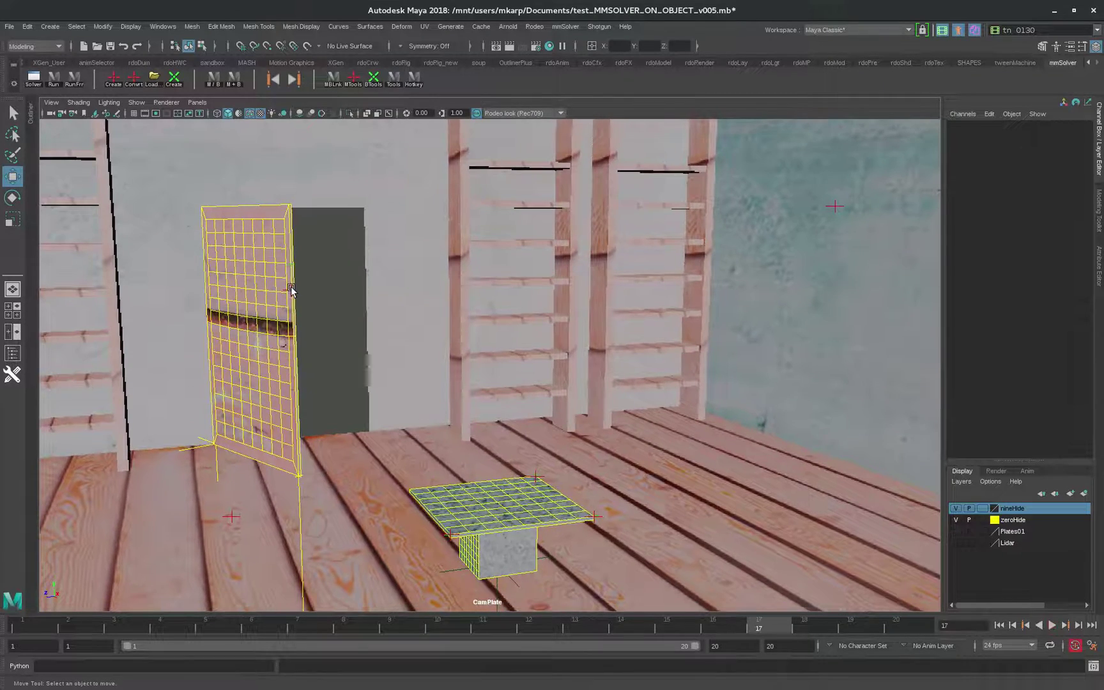
{"action": "left_click_drag", "start_coordinate": [692, 631], "coordinate": [712, 649]}
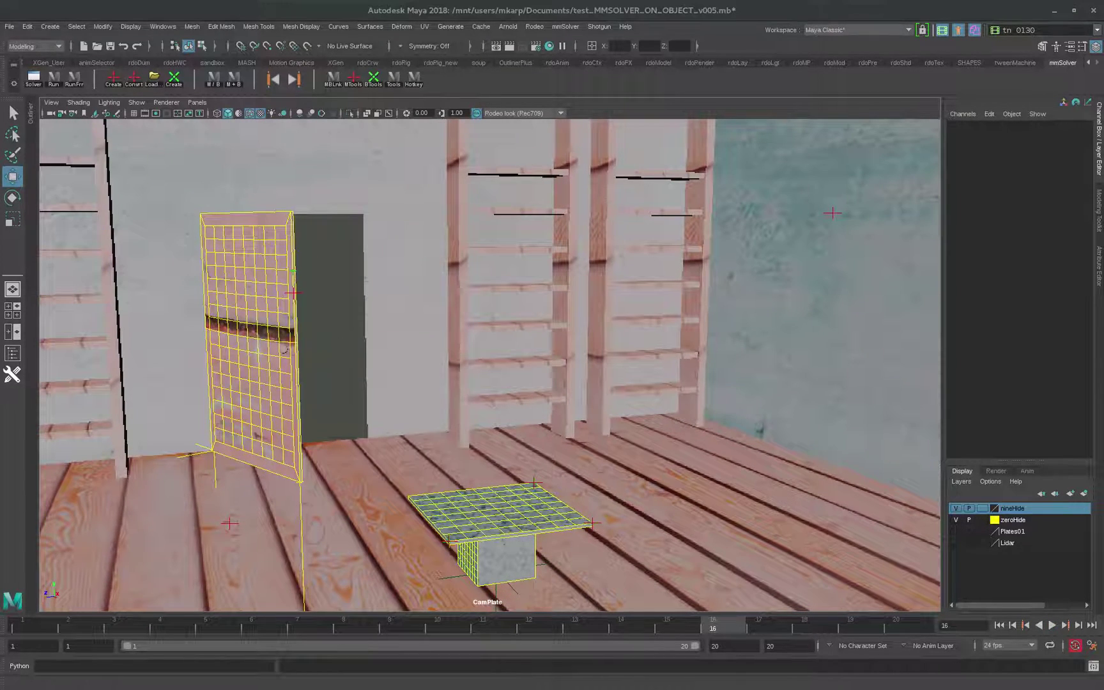
{"action": "left_click_drag", "start_coordinate": [0, 217], "coordinate": [784, 181]}
{"action": "left_click_drag", "start_coordinate": [678, 190], "coordinate": [0, 205]}
{"action": "key", "text": "space"}
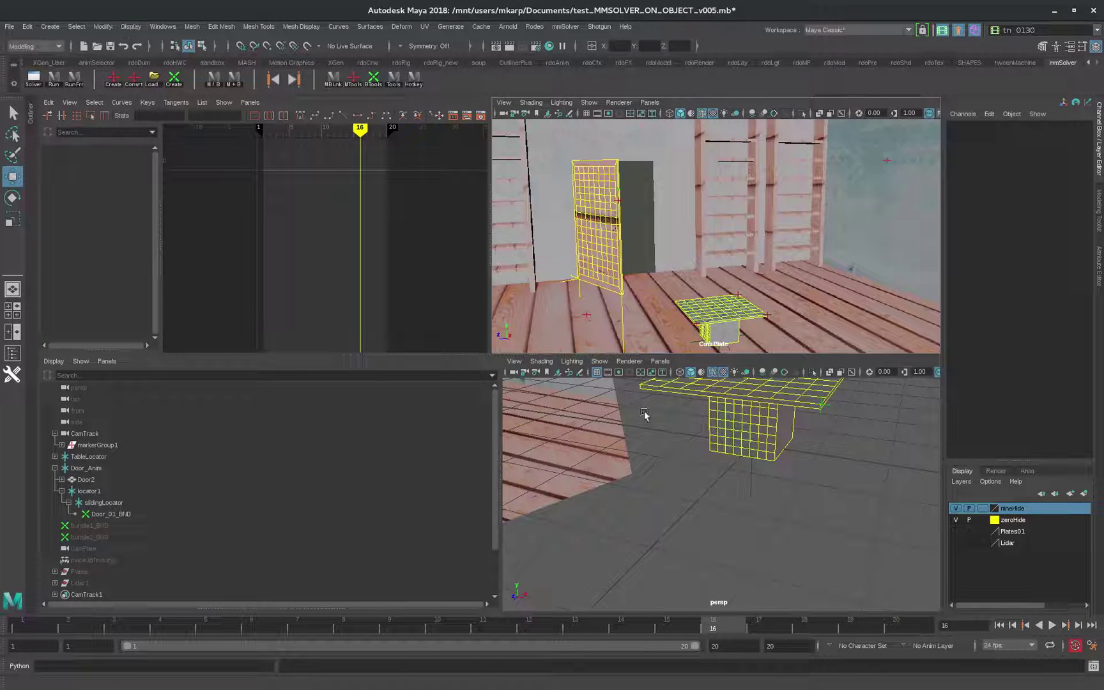
- Draw a five-point, S-shaped EP curve on the ground grid in front of the table in the persp view
{"action": "left_click_drag", "start_coordinate": [760, 524], "coordinate": [693, 514], "text": "alt"}
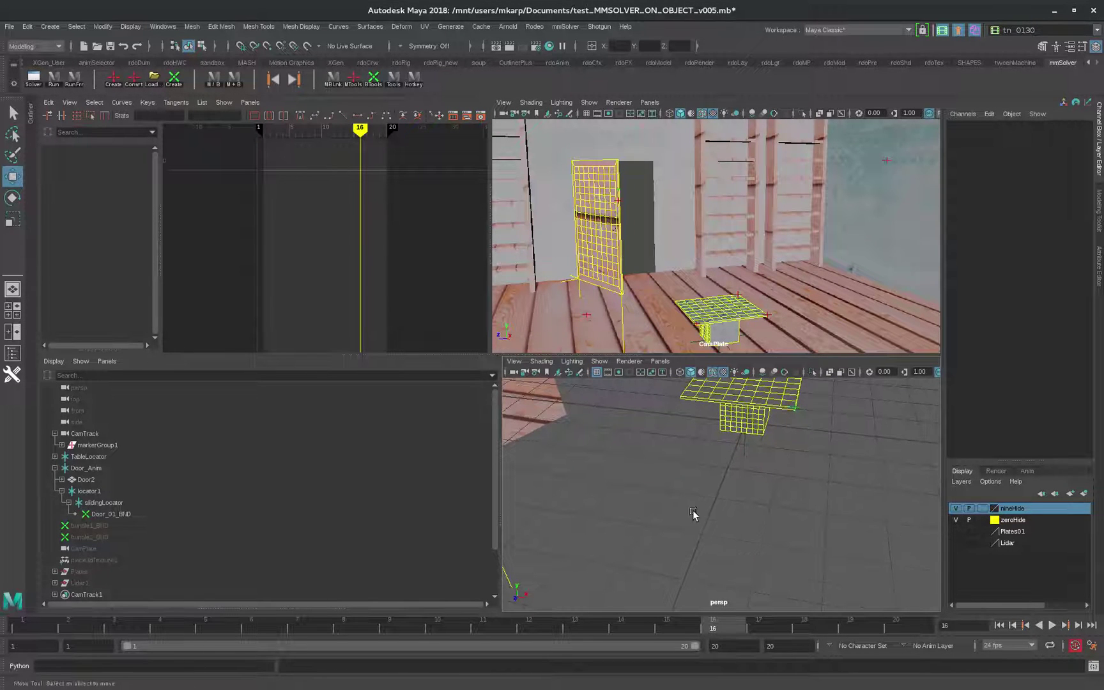
{"action": "left_click", "coordinate": [56, 26]}
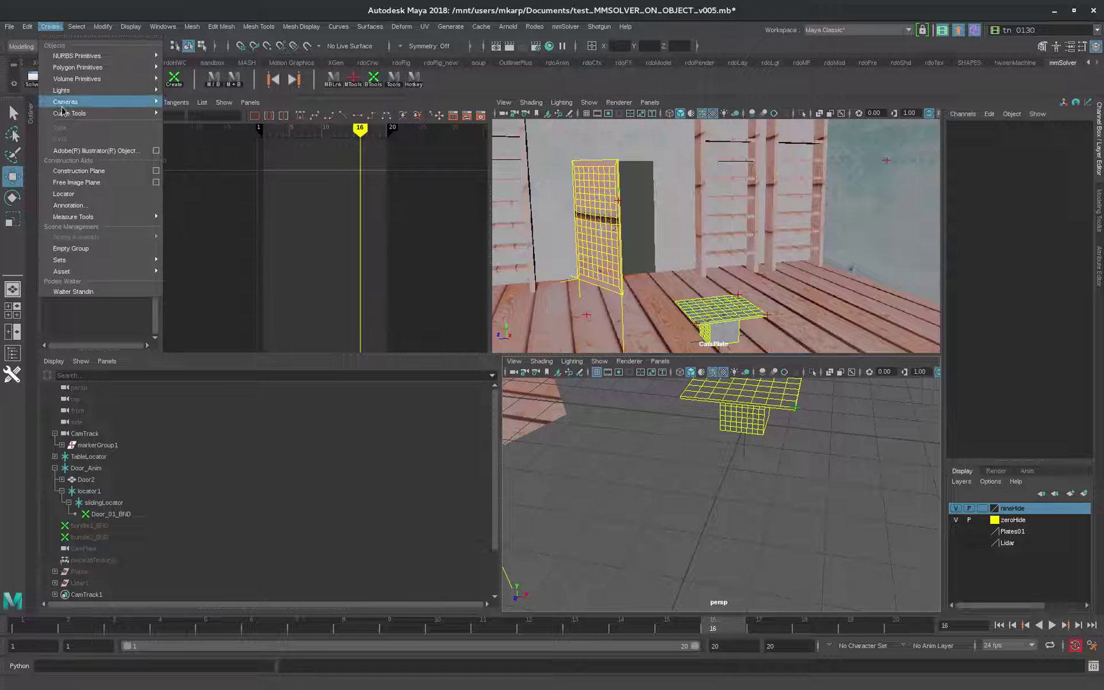
{"action": "mouse_move", "coordinate": [80, 80]}
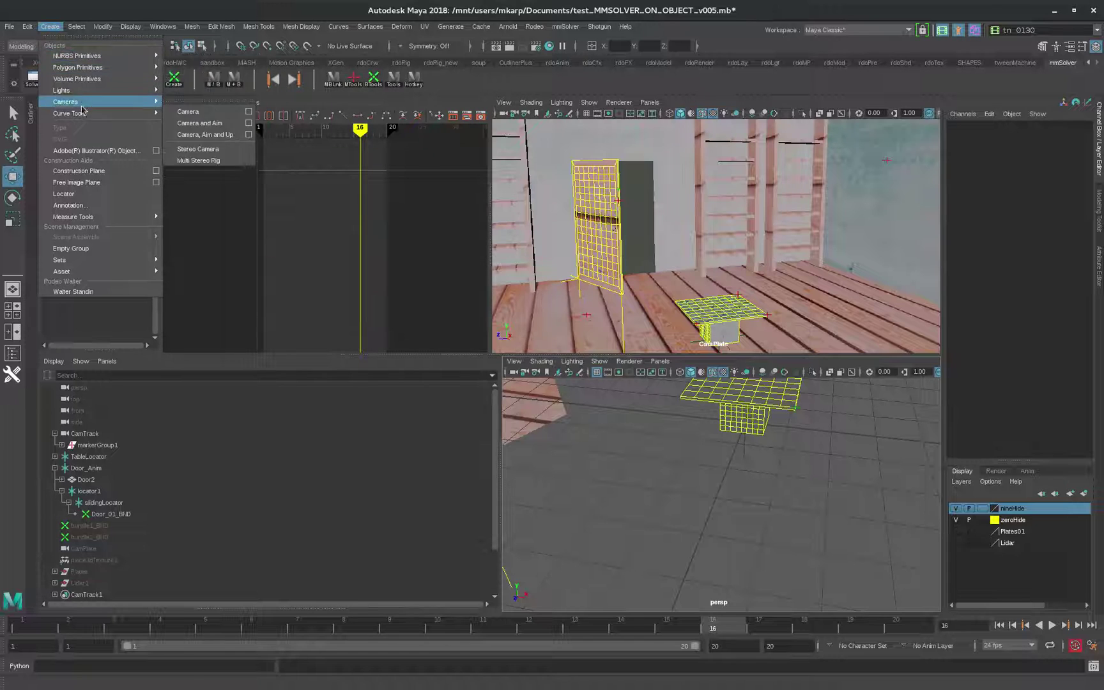
{"action": "mouse_move", "coordinate": [80, 113]}
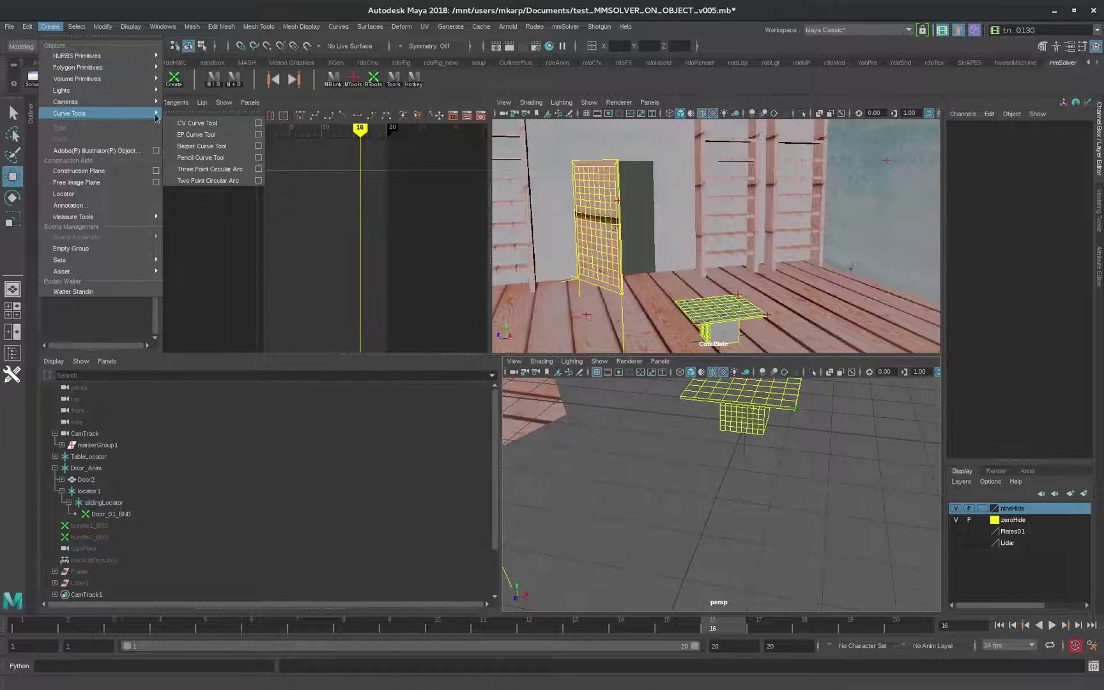
{"action": "left_click", "coordinate": [198, 134]}
{"action": "left_click", "coordinate": [593, 531]}
{"action": "left_click", "coordinate": [636, 470]}
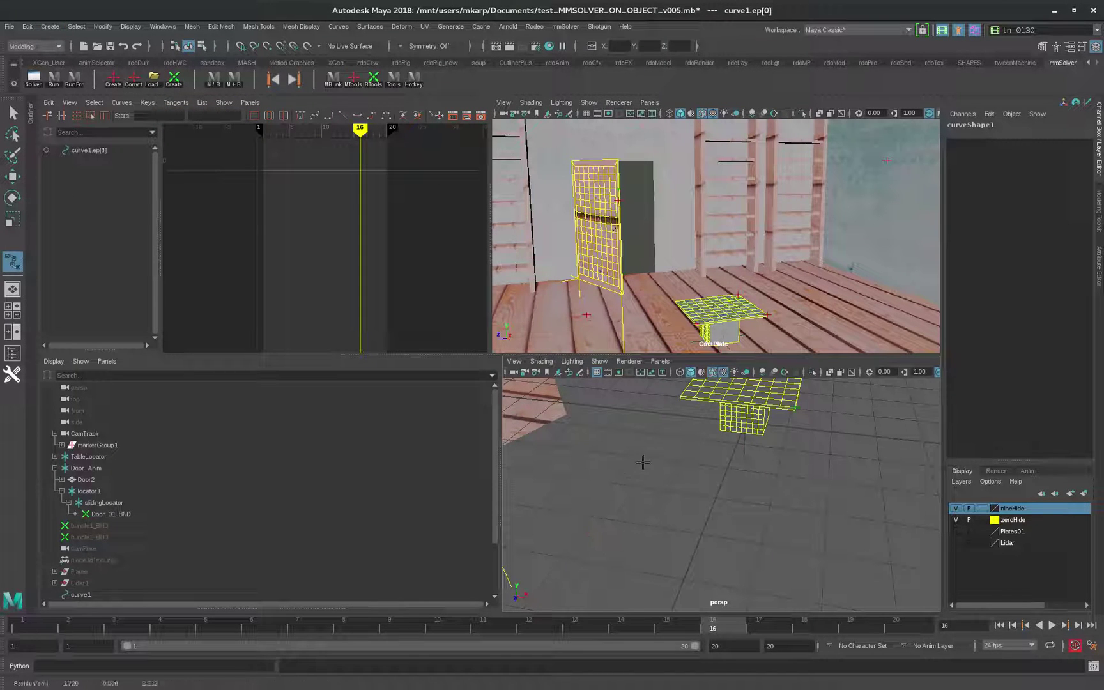
{"action": "left_click", "coordinate": [701, 487]}
{"action": "left_click", "coordinate": [811, 541]}
{"action": "left_click", "coordinate": [848, 518]}
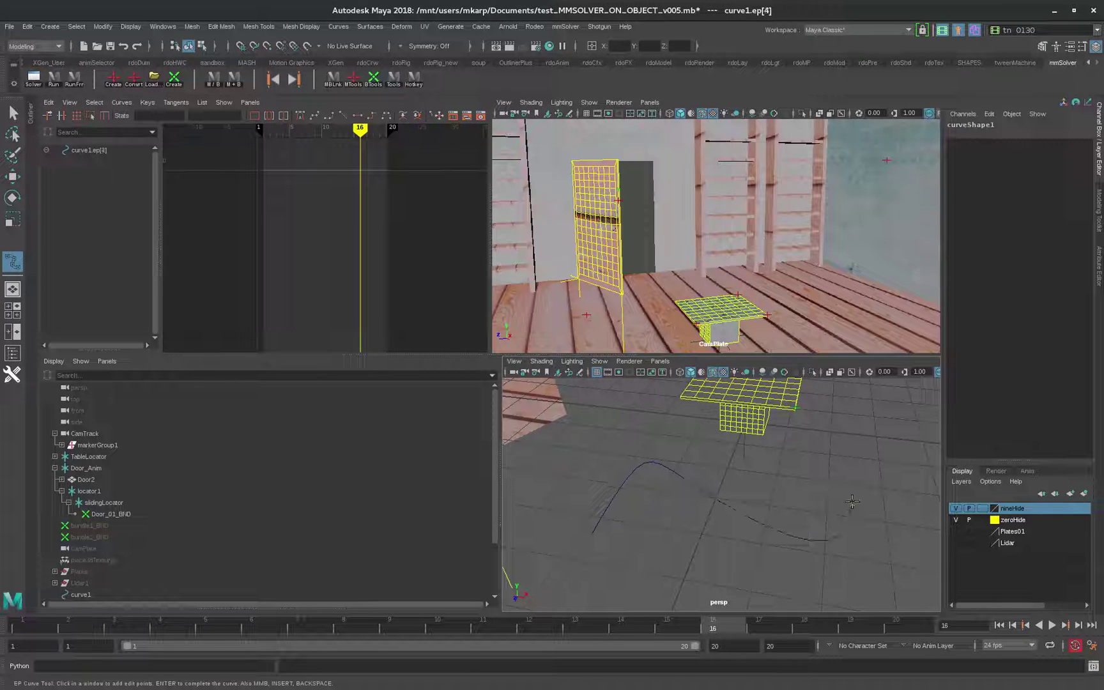
{"action": "key", "text": "Return"}
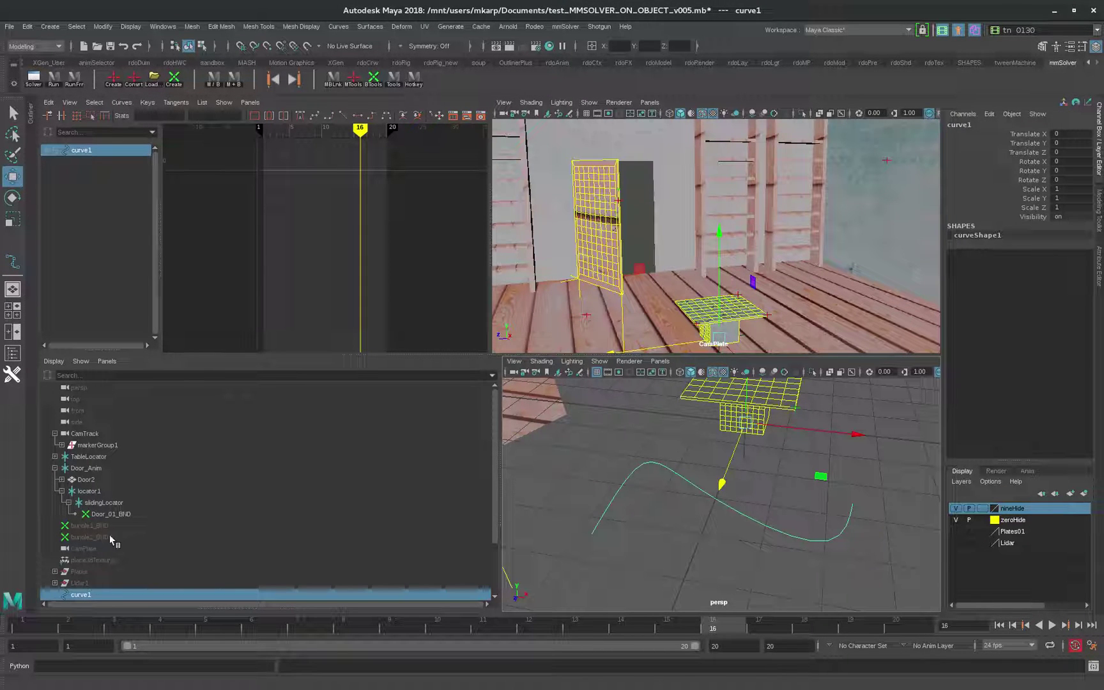
- Try to create an mmSolver marker while the persp view is active
{"action": "scroll", "coordinate": [117, 525], "scroll_direction": "down", "scroll_amount": 2}
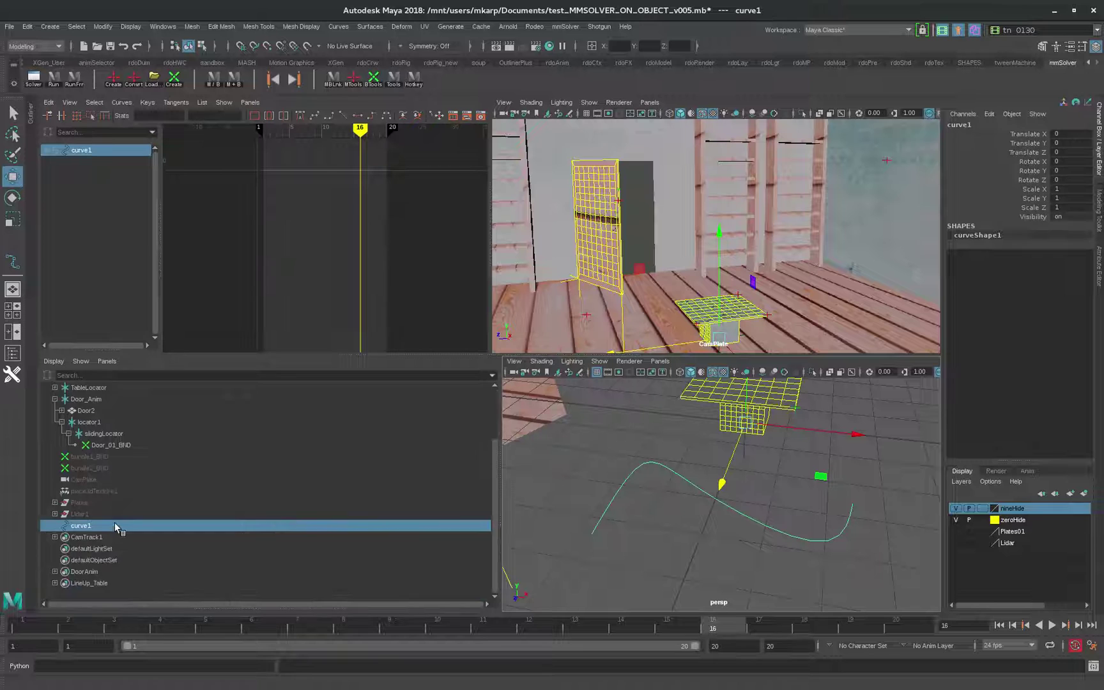
{"action": "scroll", "coordinate": [115, 525], "scroll_direction": "up", "scroll_amount": 2}
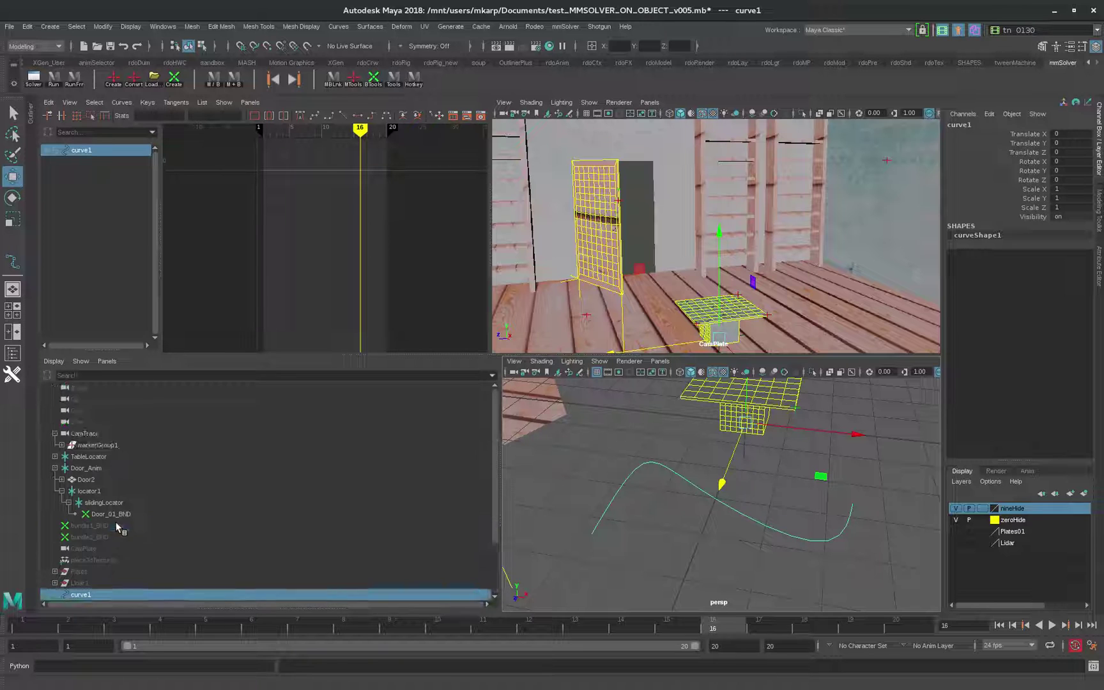
{"action": "left_click", "coordinate": [114, 78]}
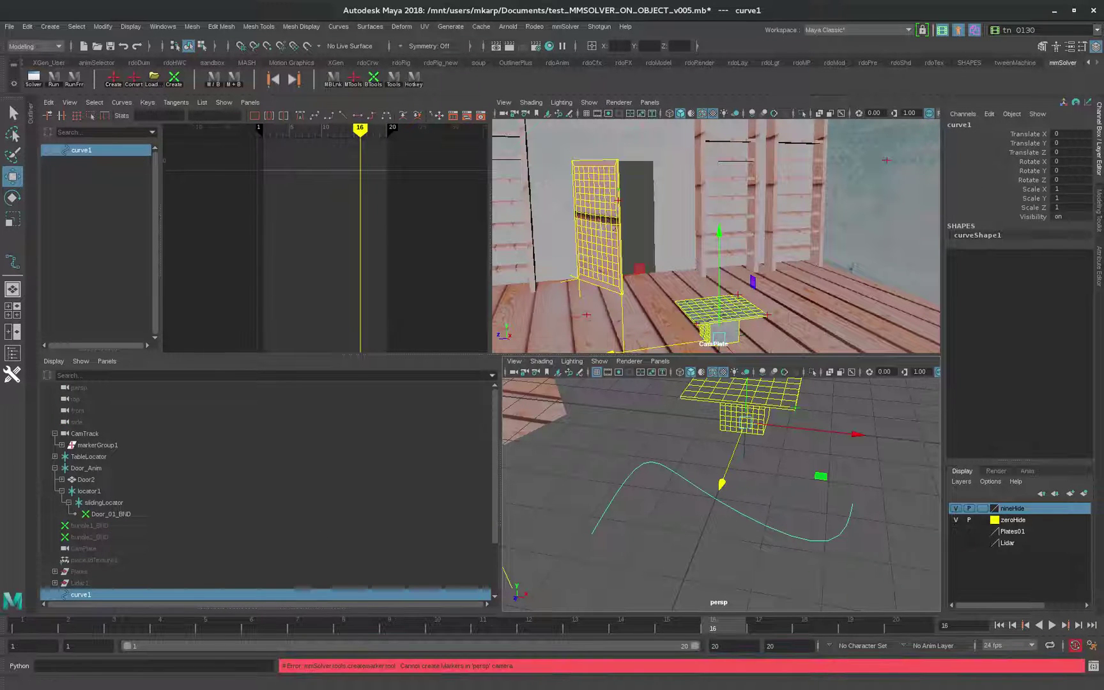
- Expand markerGroup1 under CamTrack, select marker2_MKR and look through mmSolver's bundle tools
{"action": "left_click", "coordinate": [90, 434]}
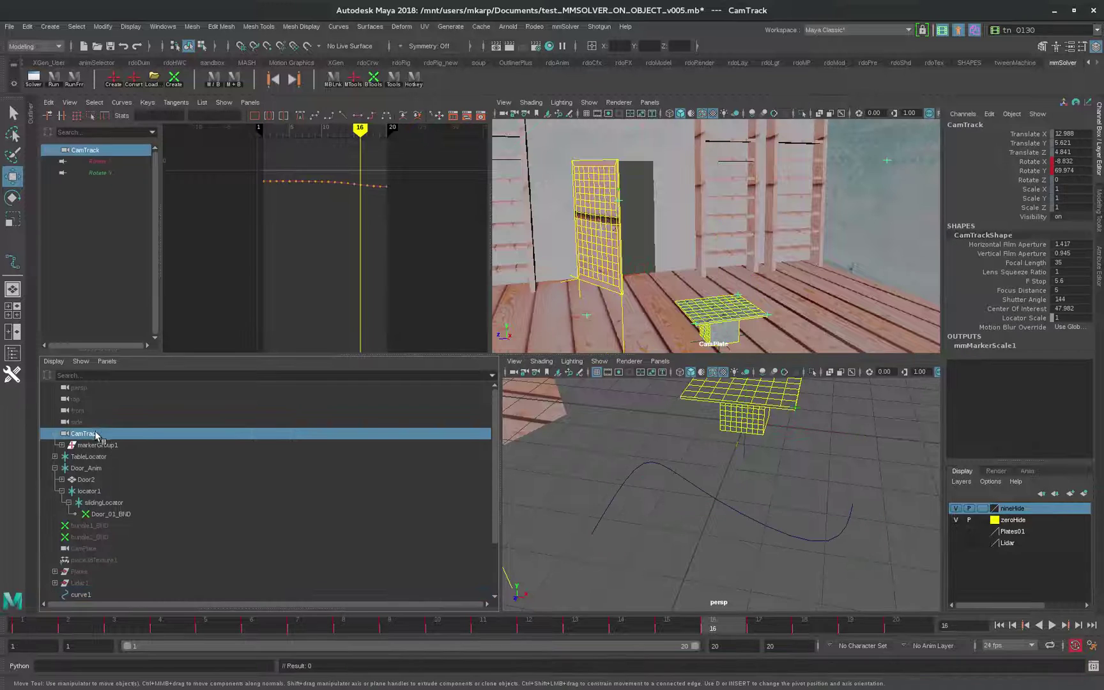
{"action": "left_click", "coordinate": [61, 445]}
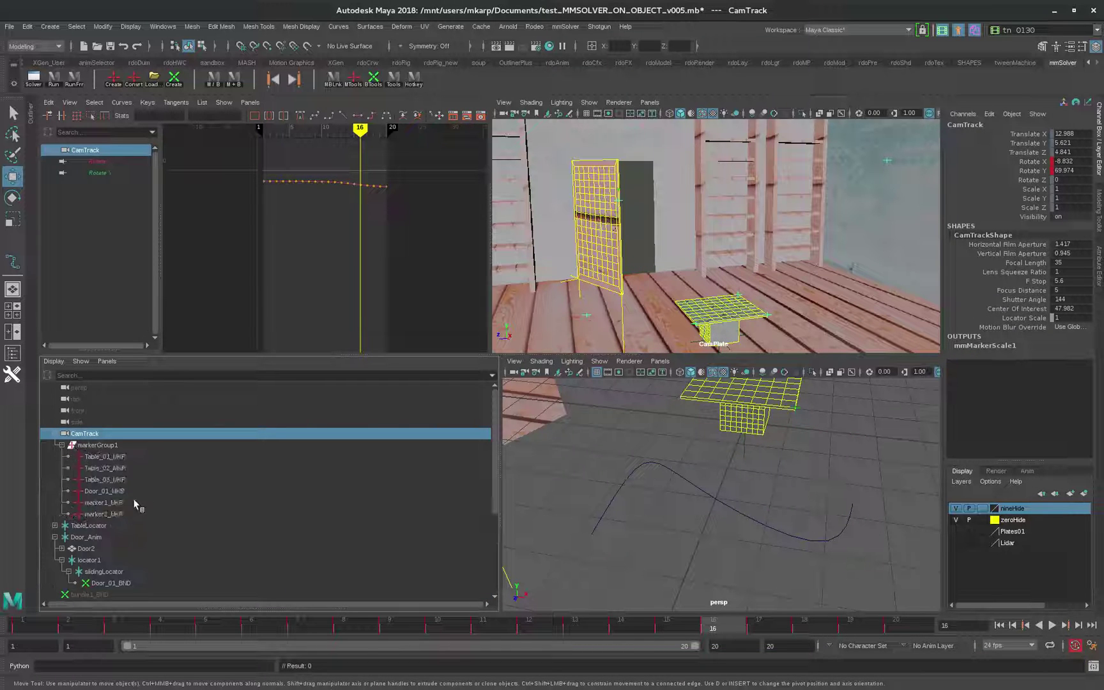
{"action": "left_click", "coordinate": [106, 510]}
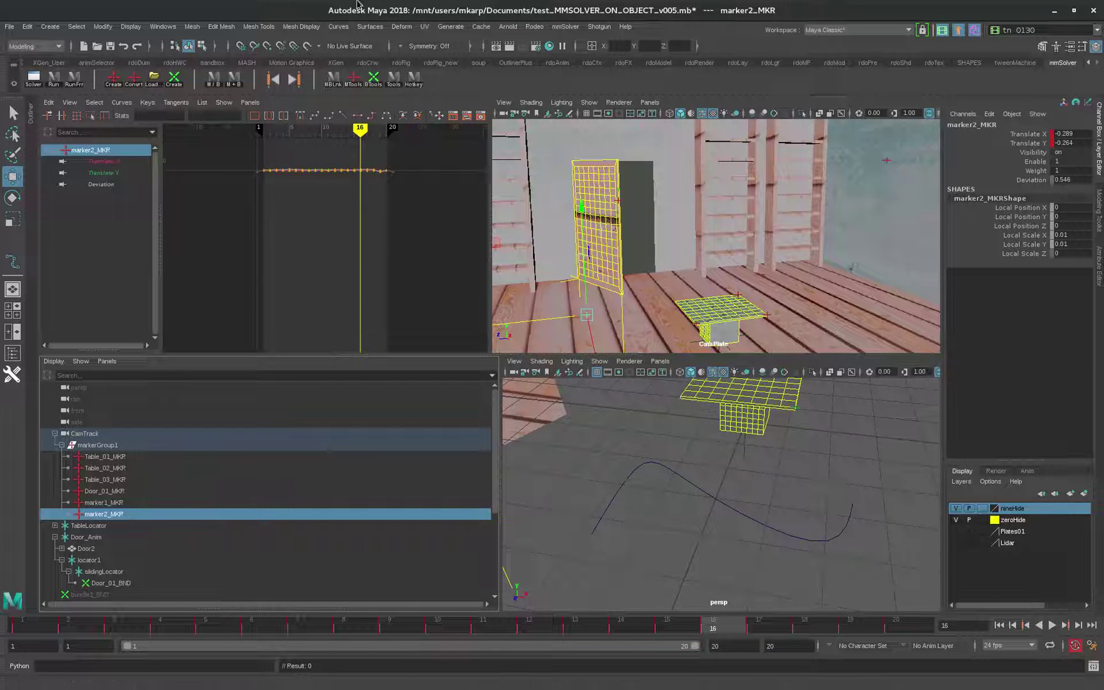
{"action": "left_click", "coordinate": [565, 28]}
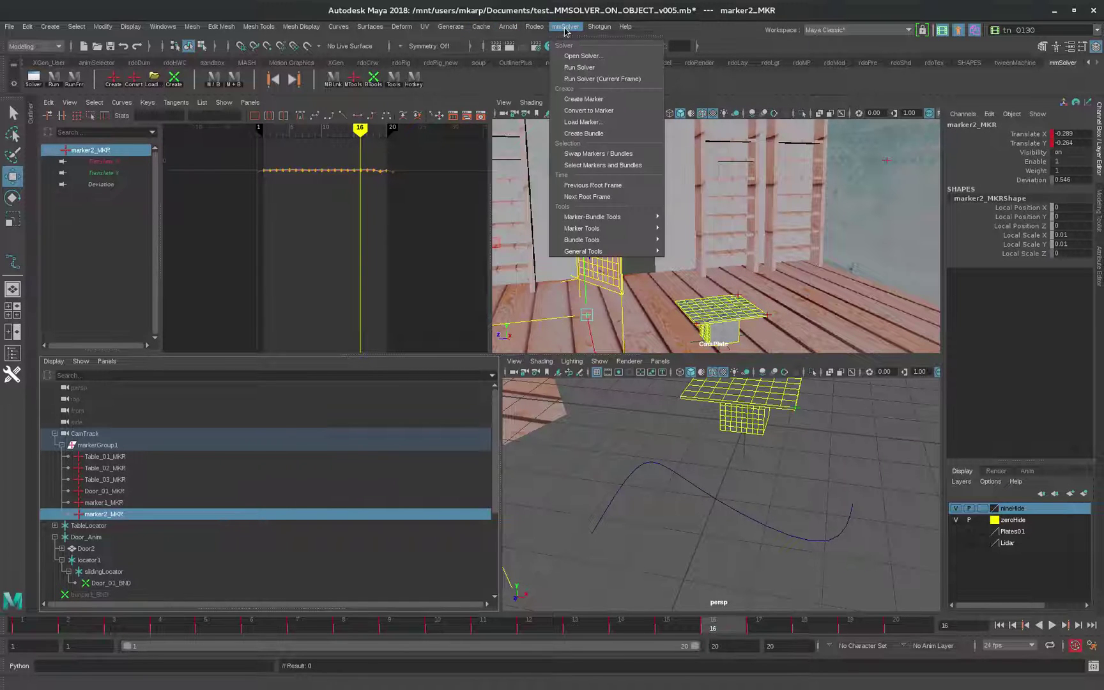
{"action": "mouse_move", "coordinate": [603, 230]}
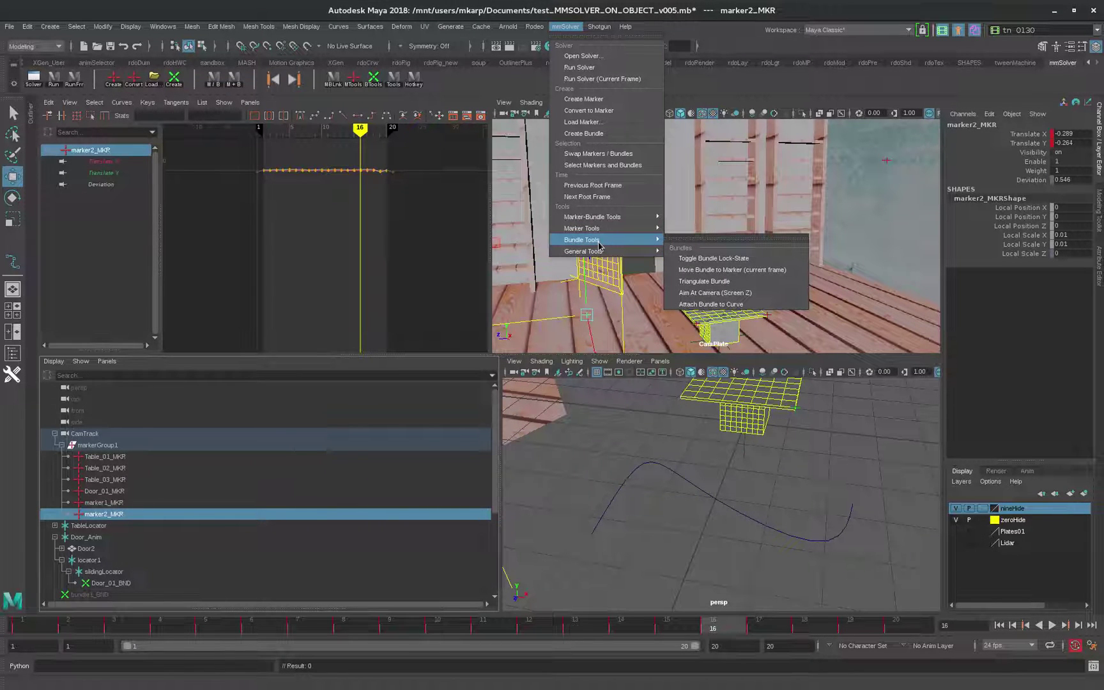
{"action": "left_click", "coordinate": [744, 281]}
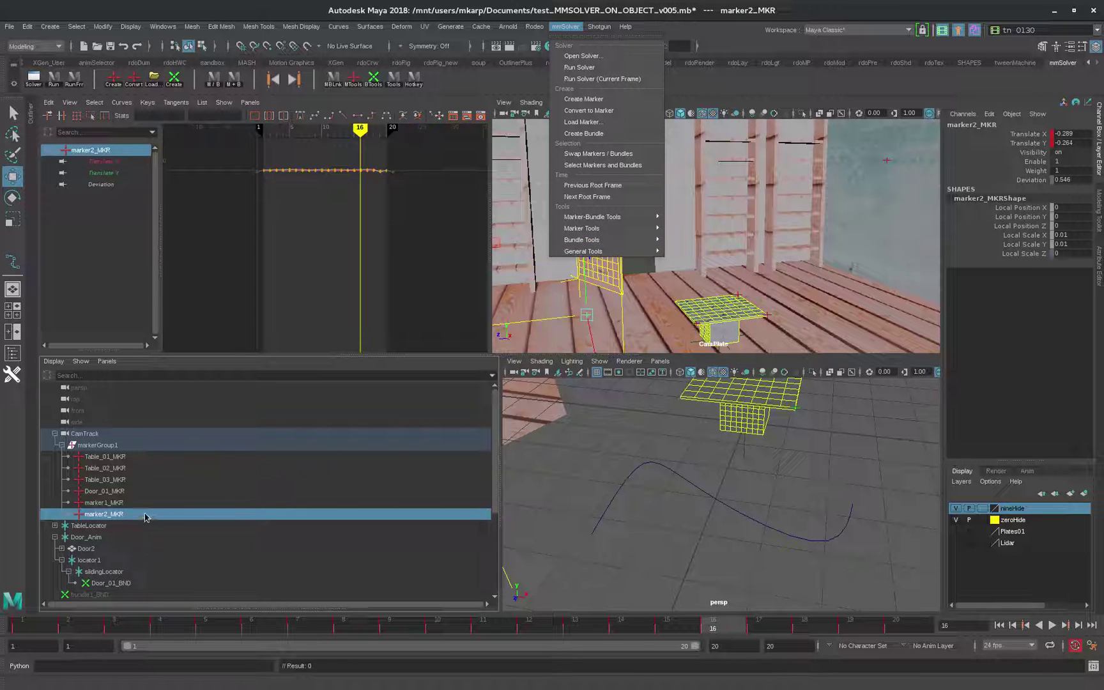
- Unhide bundle1_BND, add the S-shaped curve1 to the selection, and attach the bundle to the curve
{"action": "left_click", "coordinate": [104, 595]}
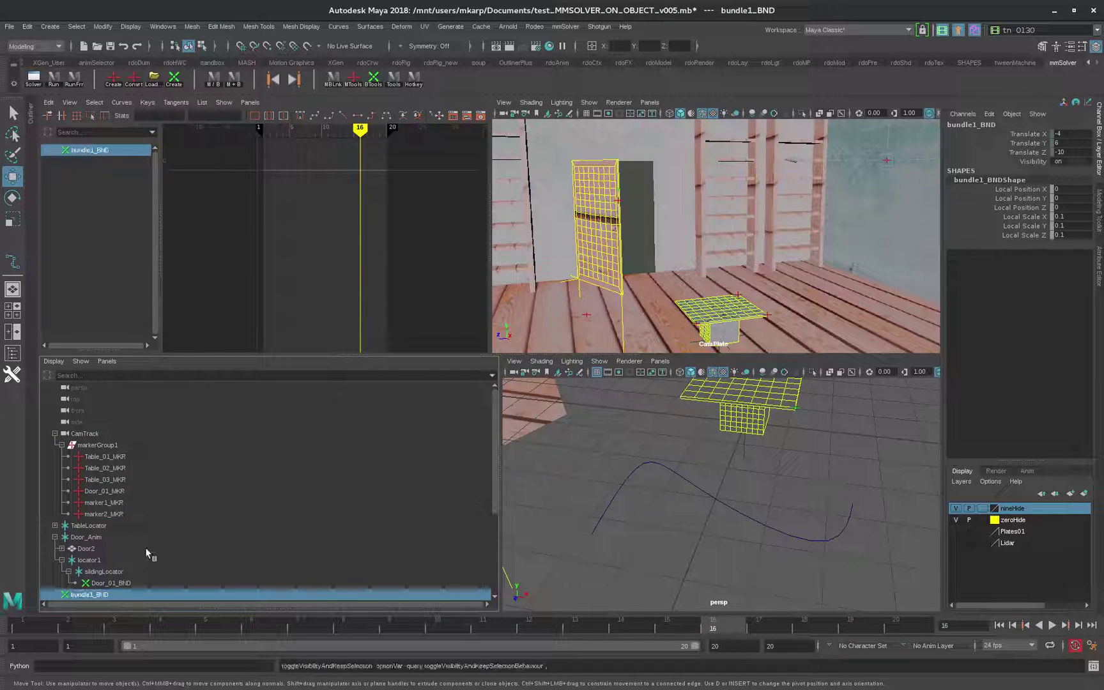
{"action": "left_click", "coordinate": [696, 487], "text": "shift"}
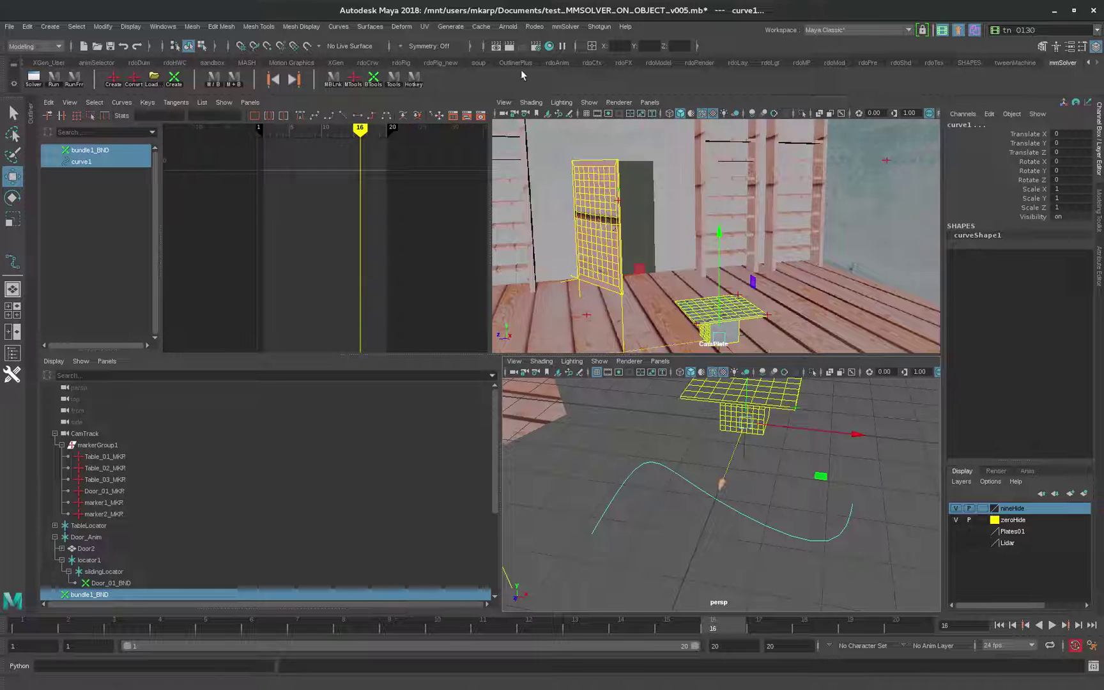
{"action": "left_click", "coordinate": [566, 27]}
{"action": "mouse_move", "coordinate": [594, 241]}
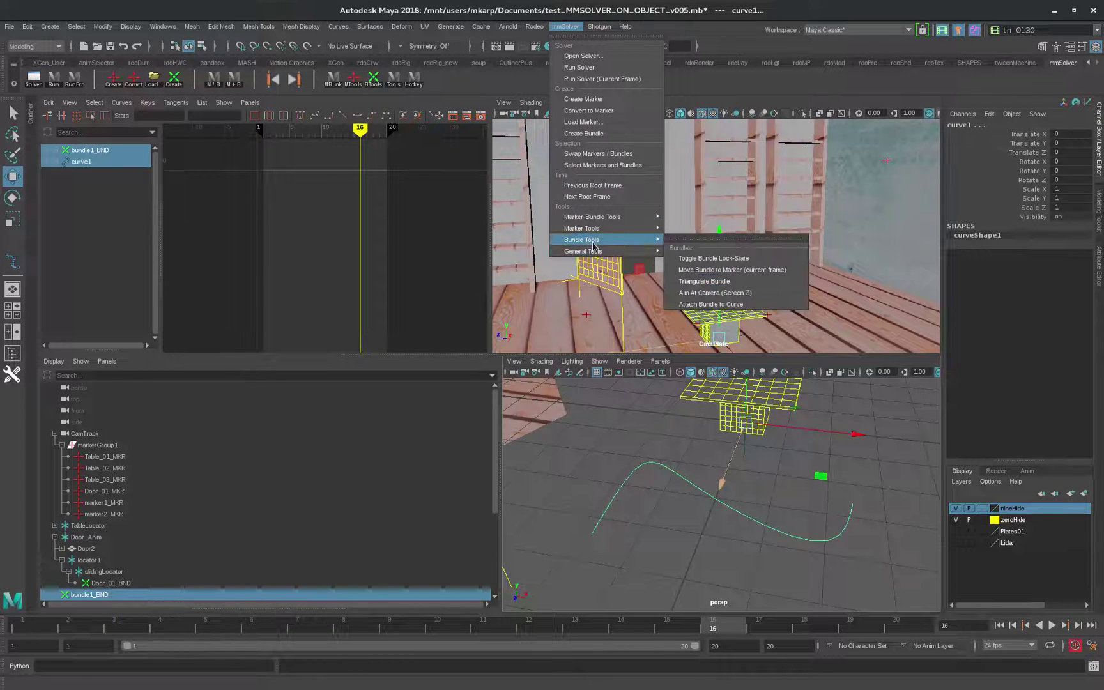
{"action": "left_click", "coordinate": [702, 305]}
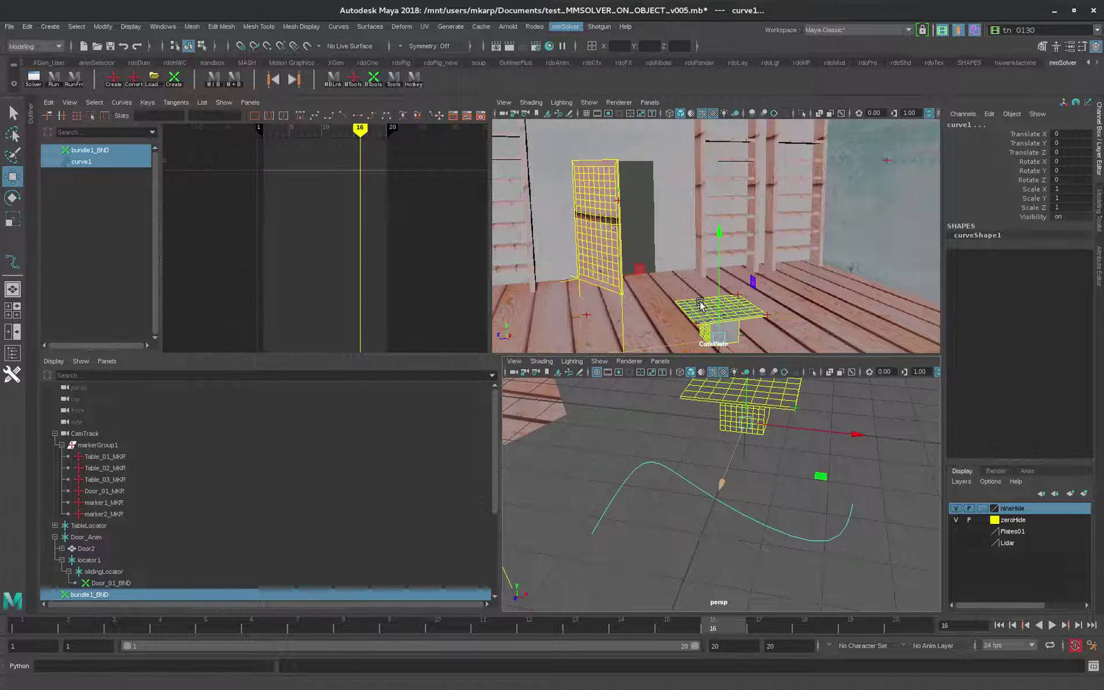
- Select bundle1_BND and slide it along the curve with its Along Curve attribute, ending at 0.196
{"action": "scroll", "coordinate": [248, 556], "scroll_direction": "down", "scroll_amount": 3}
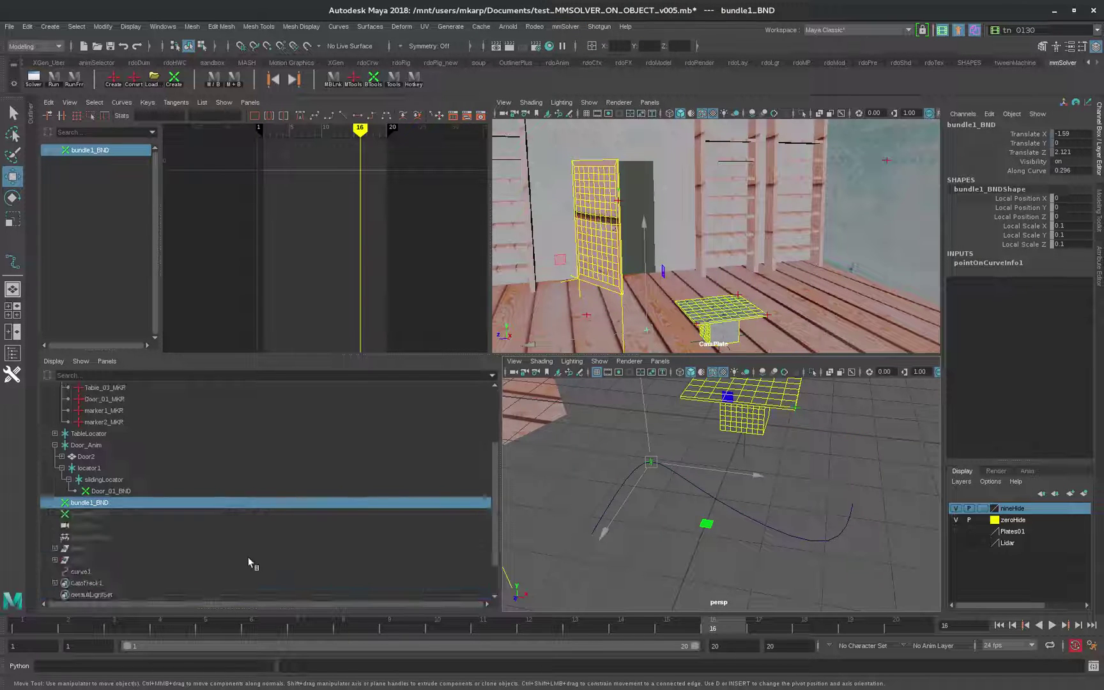
{"action": "left_click", "coordinate": [102, 502]}
{"action": "left_click", "coordinate": [1037, 171]}
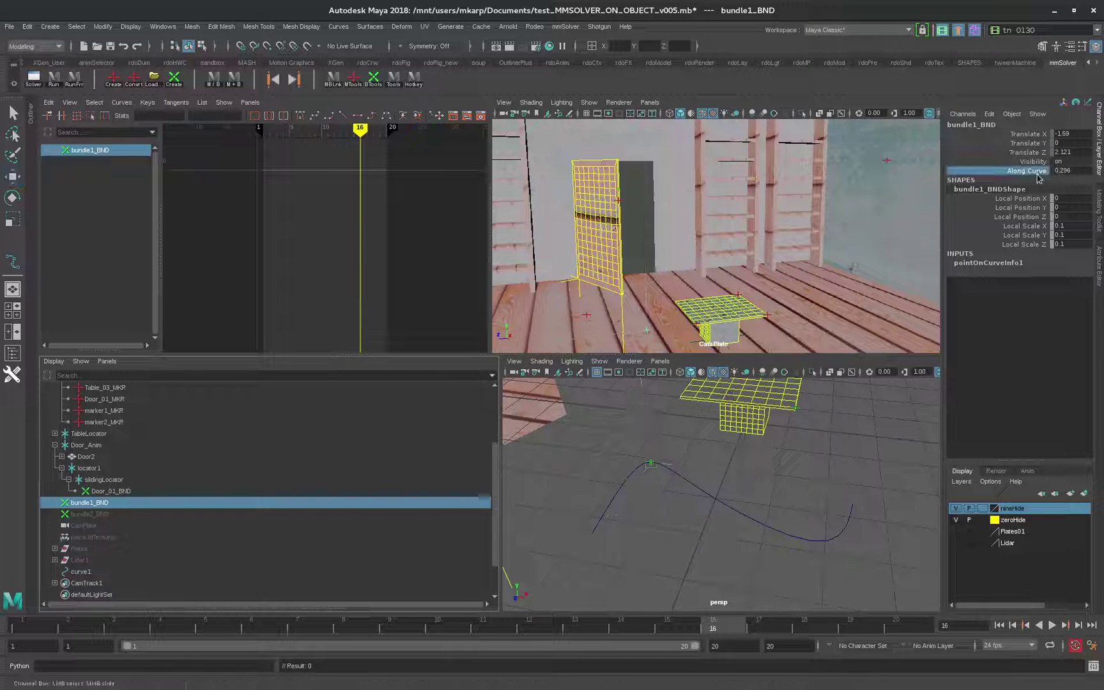
{"action": "middle_click_drag", "start_coordinate": [795, 473], "coordinate": [794, 469]}
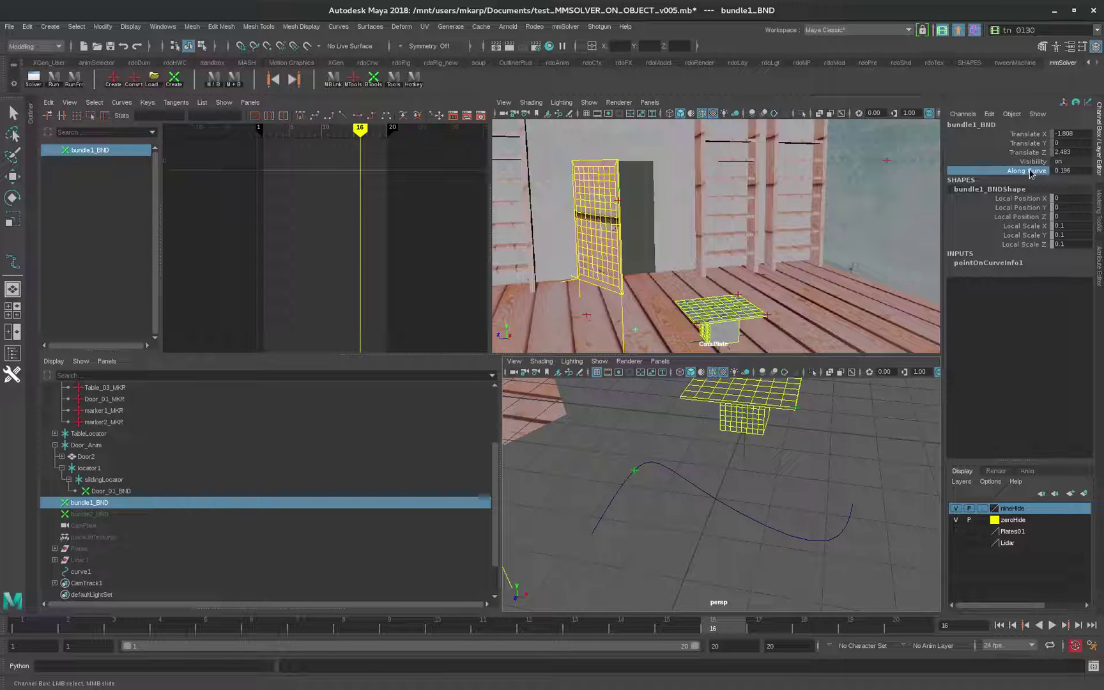
{"action": "middle_click_drag", "start_coordinate": [825, 504], "coordinate": [826, 501]}
- Bring the mmSolver window into view, examine the DoorAnim collection's output attributes, and move the window aside
{"action": "left_click_drag", "start_coordinate": [1, 245], "coordinate": [669, 146]}
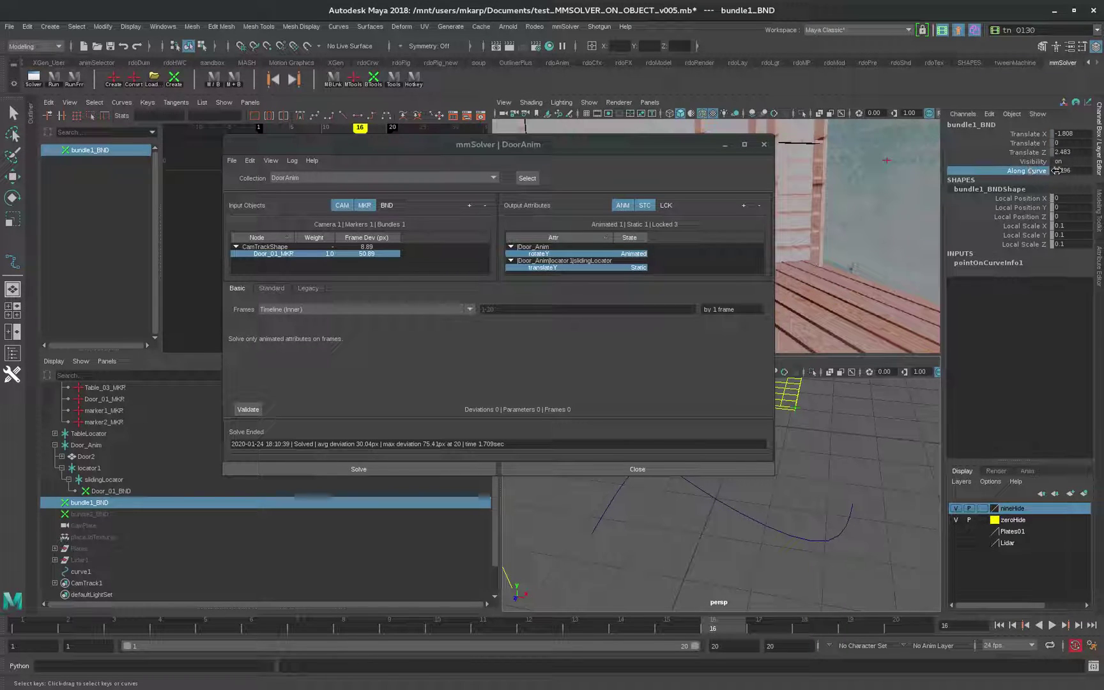
{"action": "left_click", "coordinate": [701, 252]}
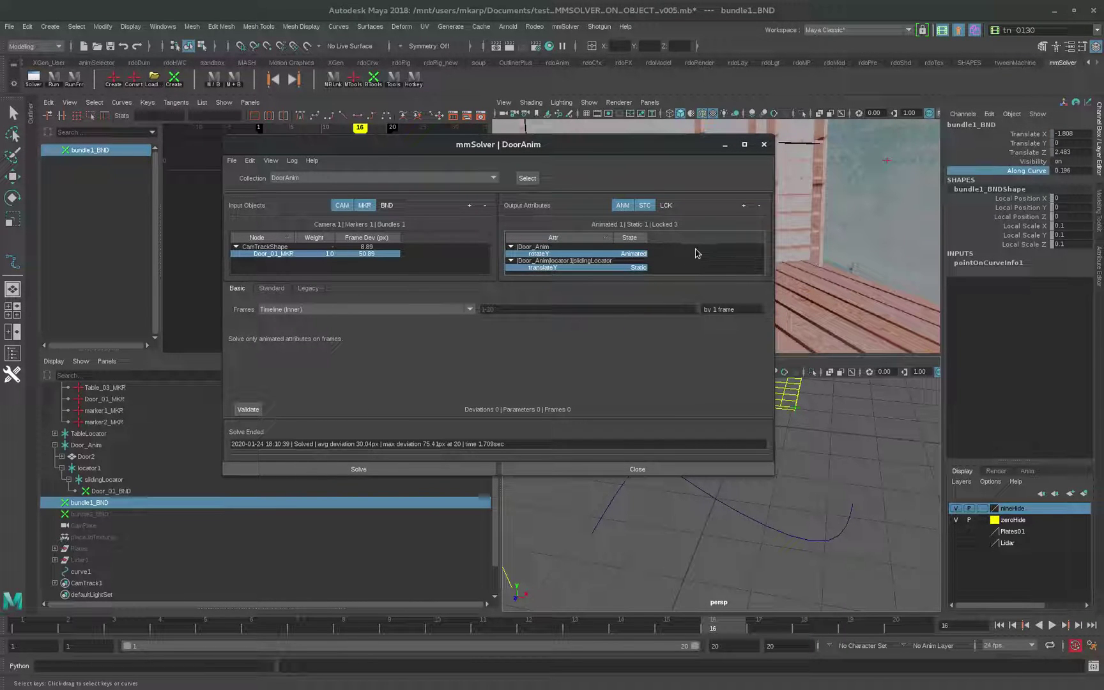
{"action": "left_click_drag", "start_coordinate": [655, 148], "coordinate": [0, 168]}
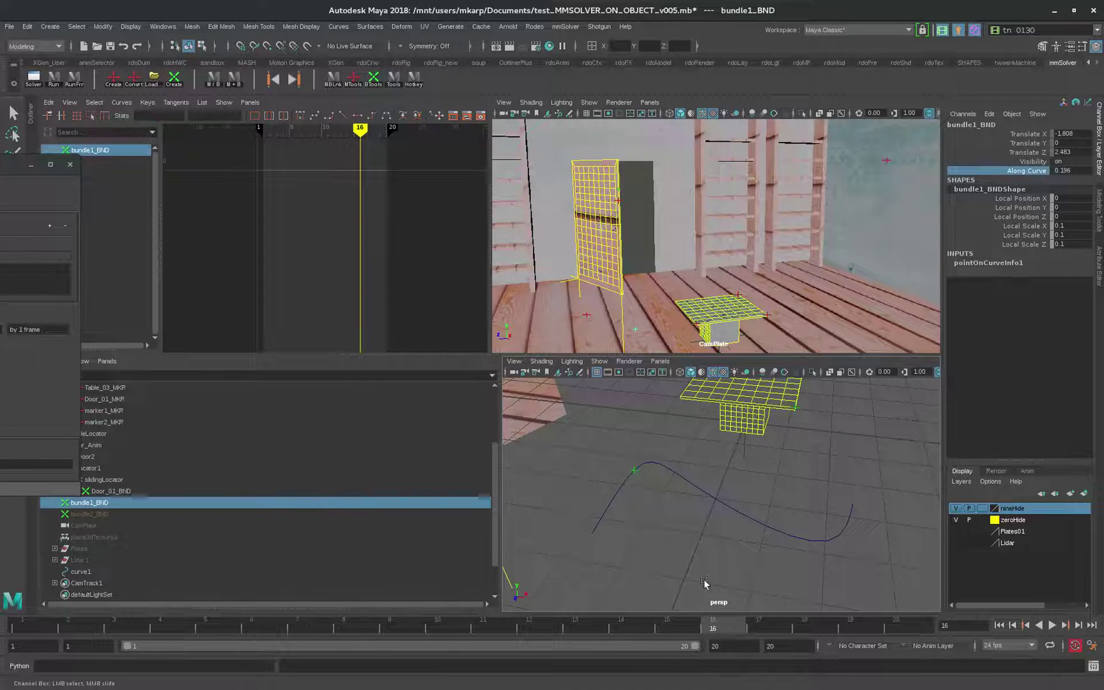